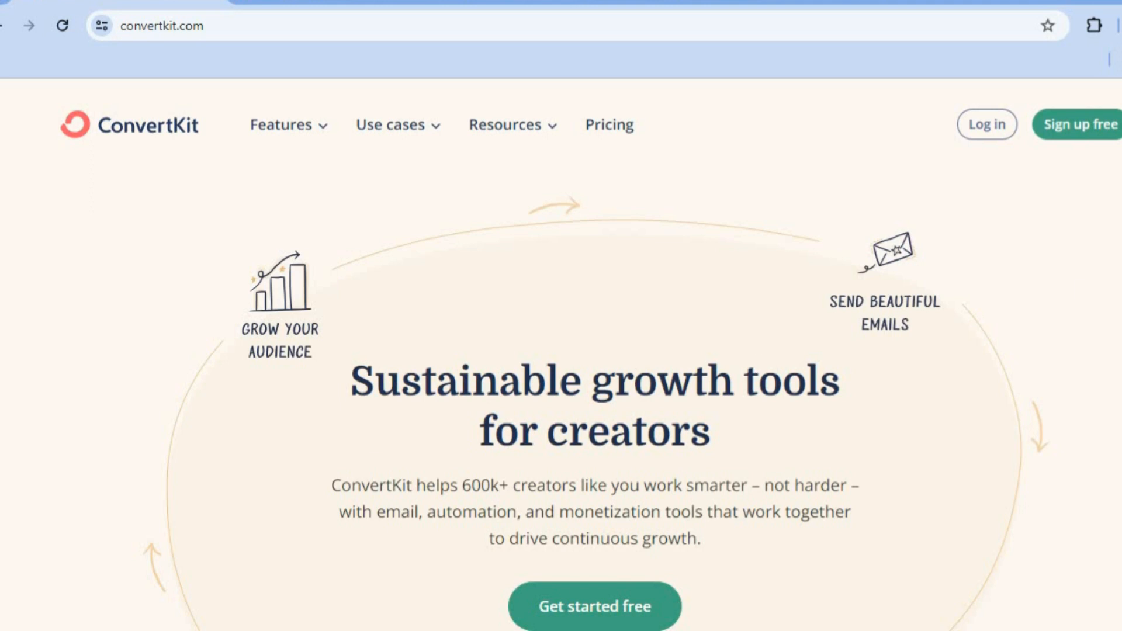
# Step: Look through the ConvertKit homepage, from the feature overview to the featured creators
pyautogui.scroll(-4, 585, 351)
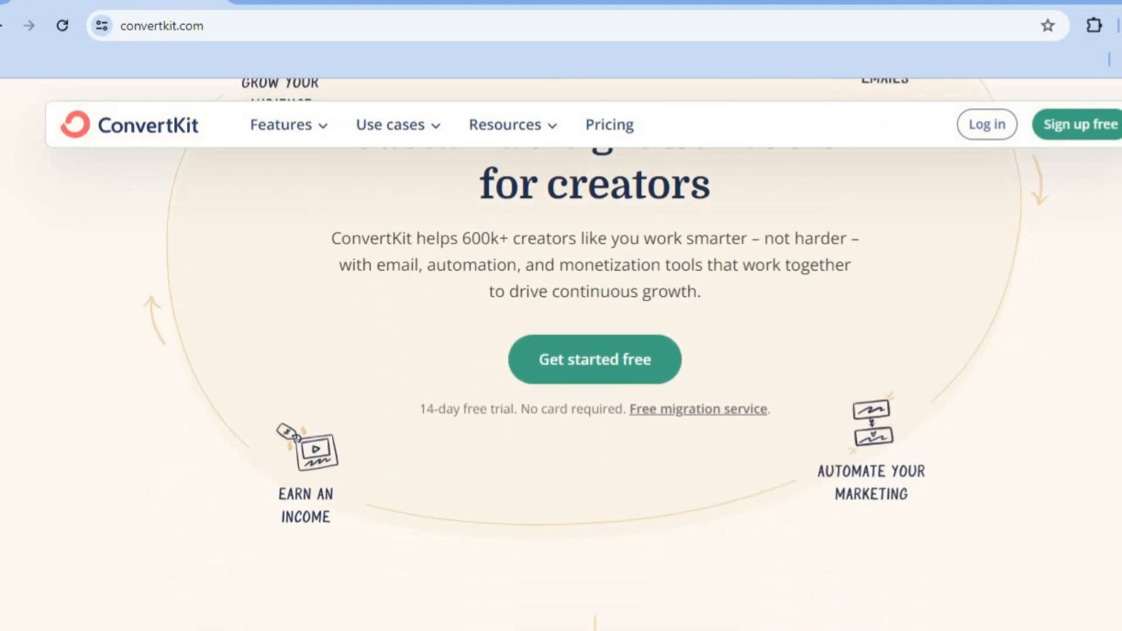
pyautogui.scroll(-2, 584, 350)
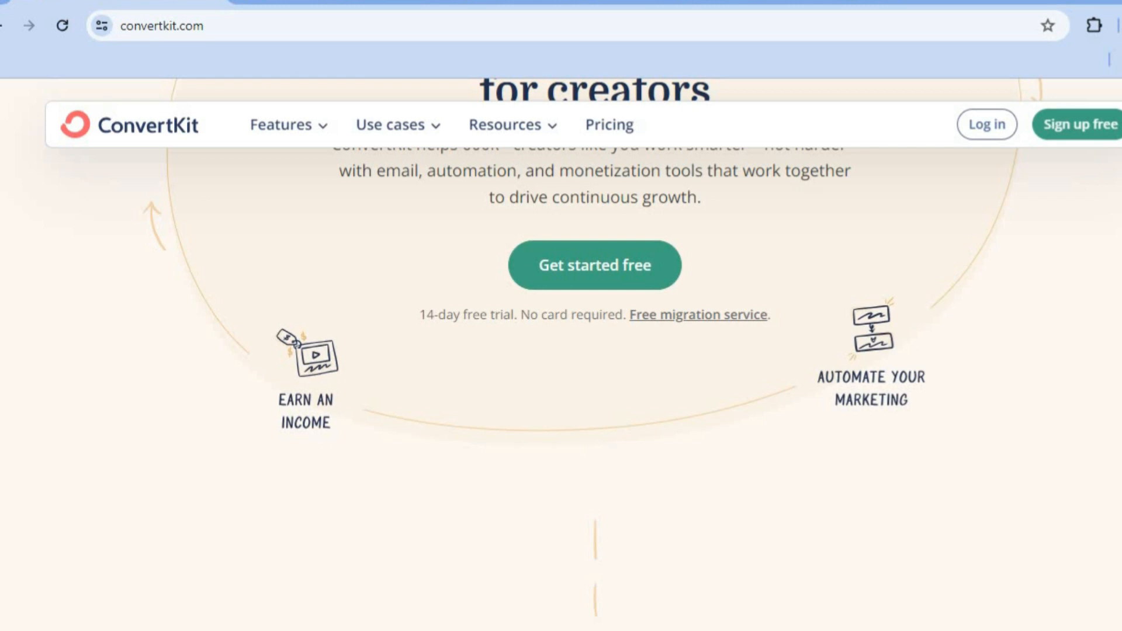
pyautogui.scroll(-6, 585, 351)
pyautogui.scroll(-7, 584, 351)
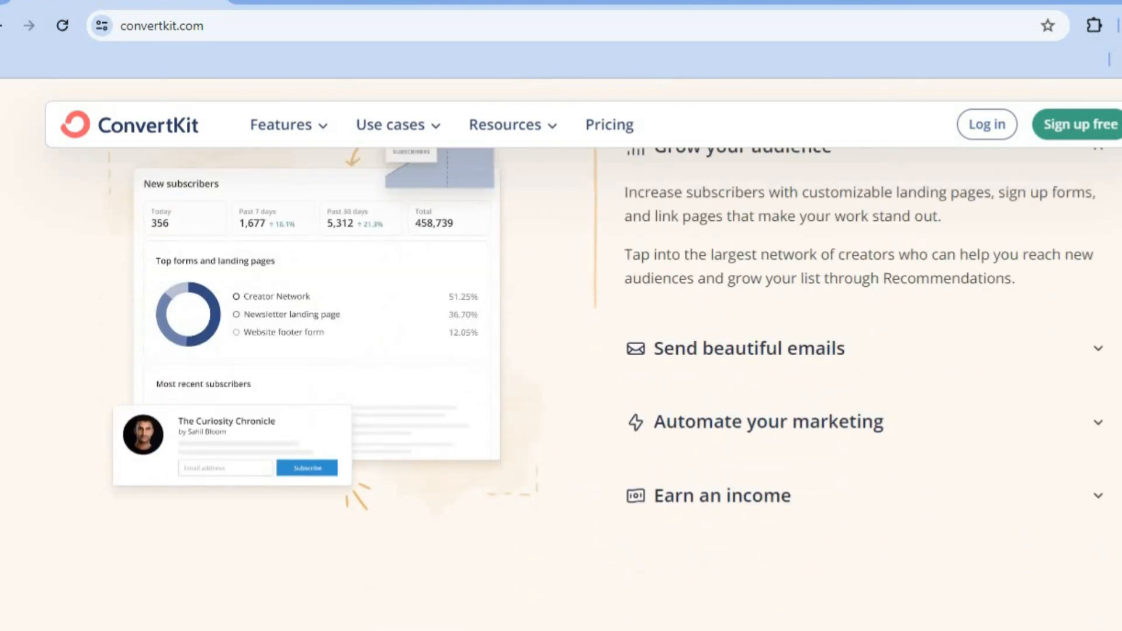
pyautogui.scroll(-10, 561, 351)
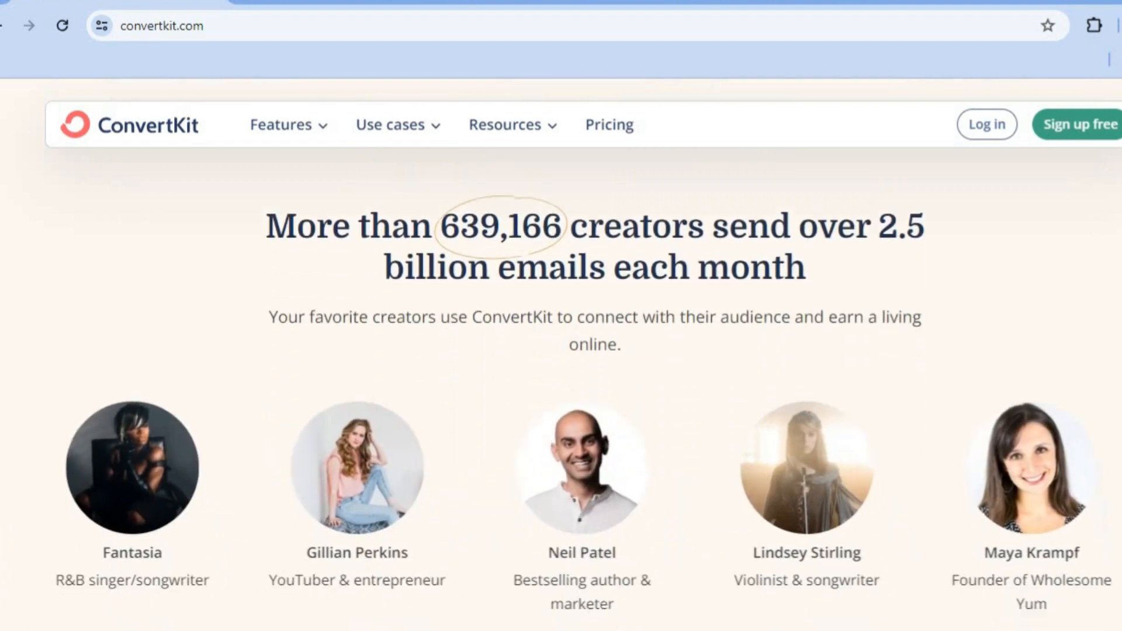
pyautogui.scroll(-1, 561, 351)
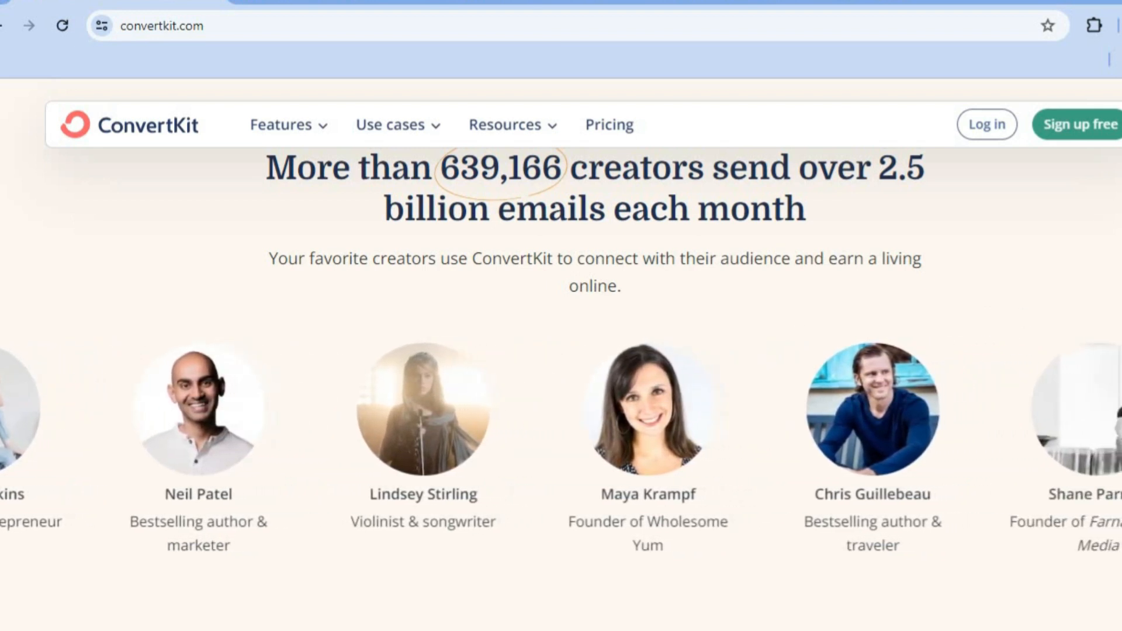
pyautogui.scroll(-1, 561, 350)
pyautogui.scroll(-10, 561, 351)
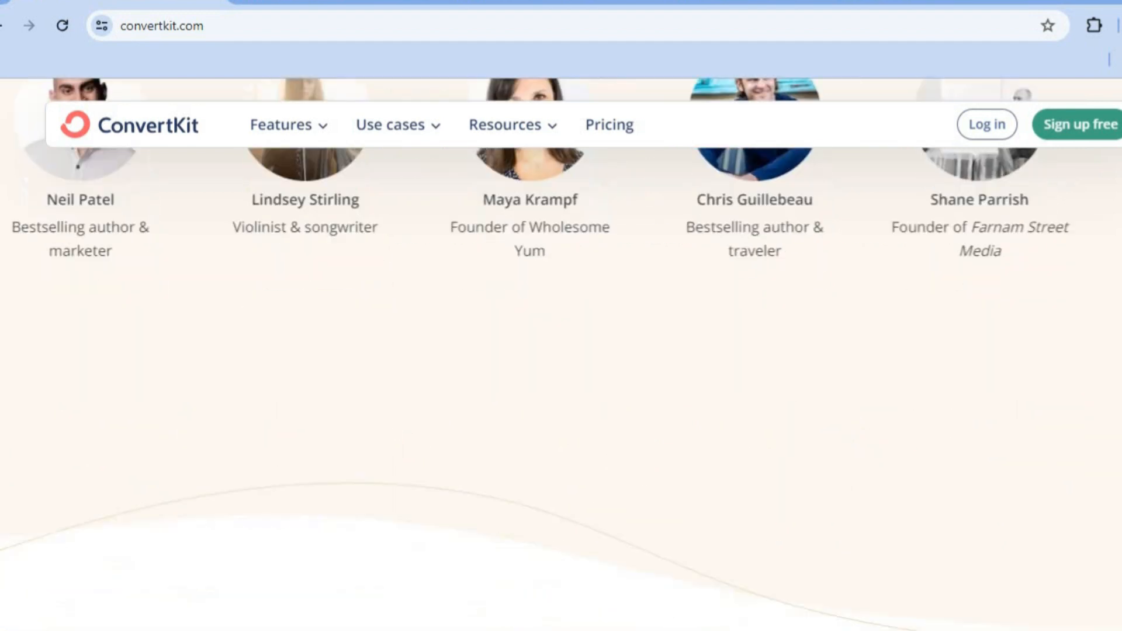
pyautogui.scroll(7, 561, 351)
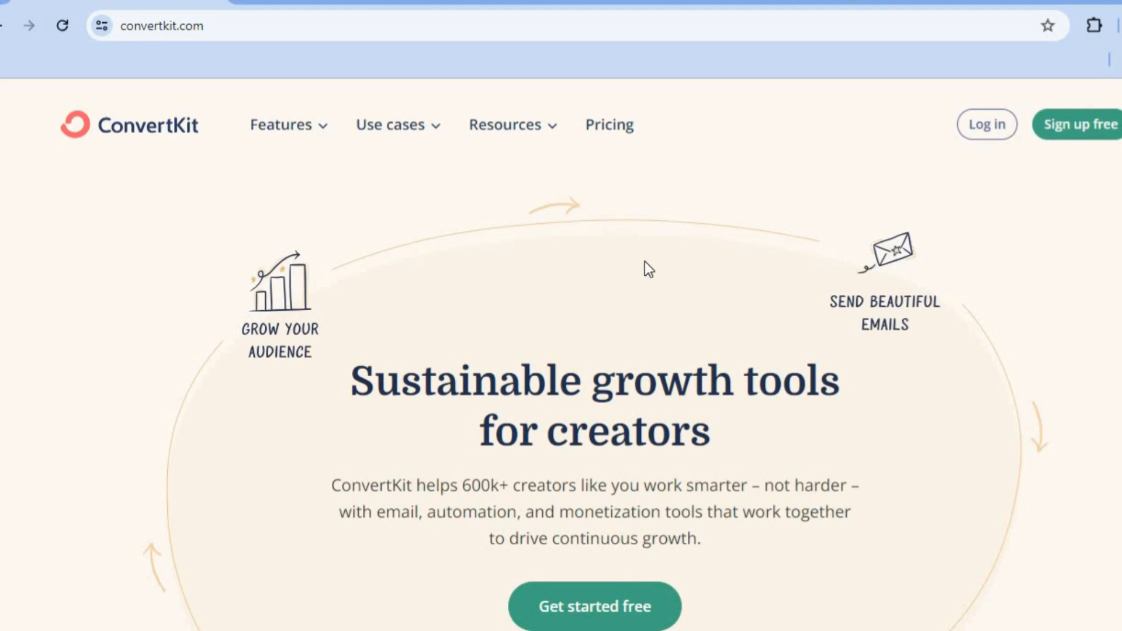
# Step: Switch to the ConvertKit dashboard and start creating a landing page from the list-growing goal, up to the template choice
pyautogui.click(576, 1)
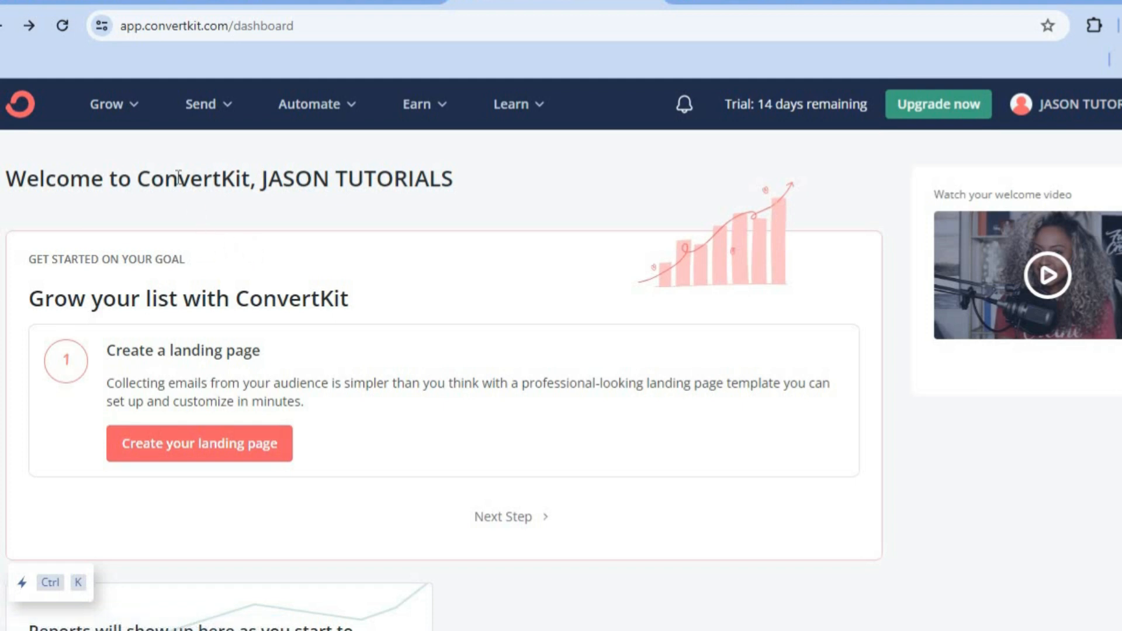
pyautogui.click(127, 119)
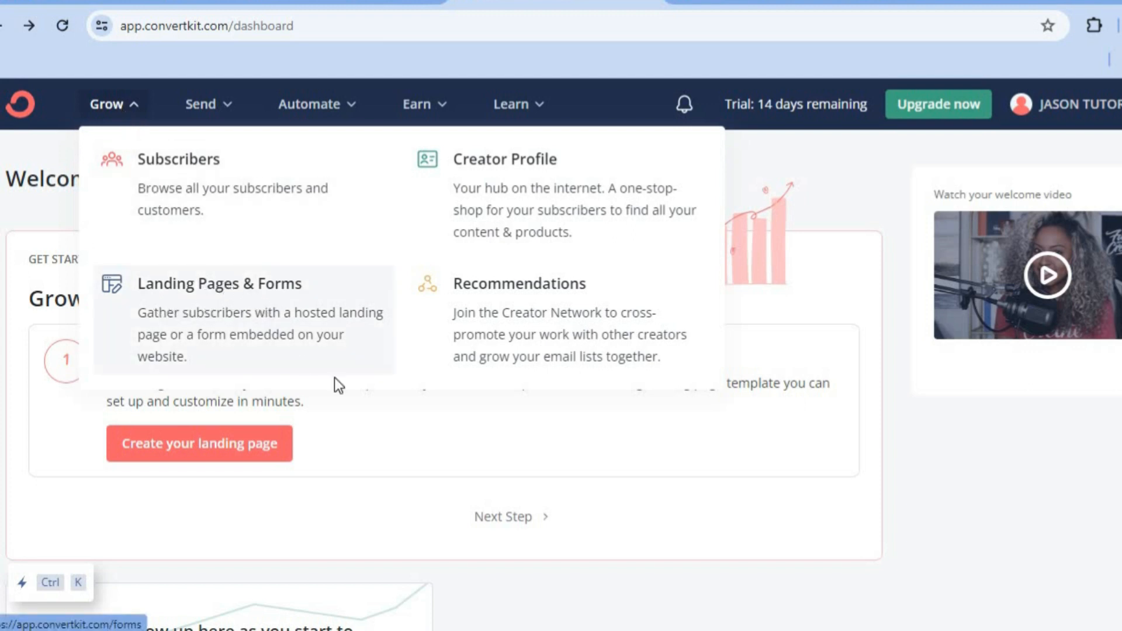
pyautogui.click(272, 456)
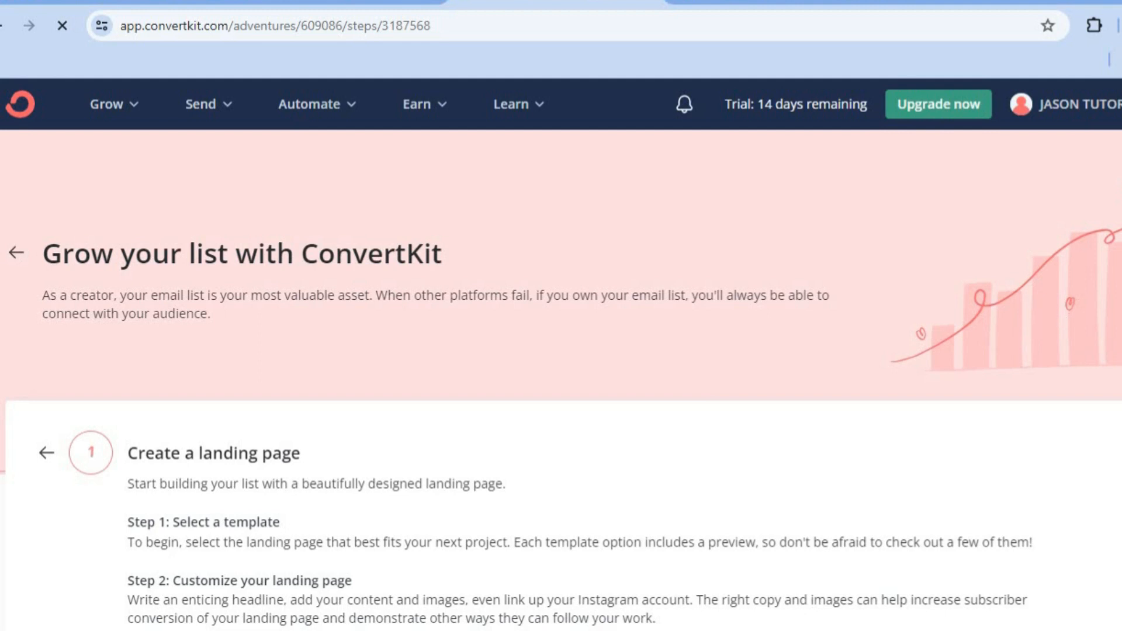
pyautogui.scroll(-5, 561, 351)
pyautogui.scroll(-5, 561, 351)
pyautogui.scroll(-7, 596, 350)
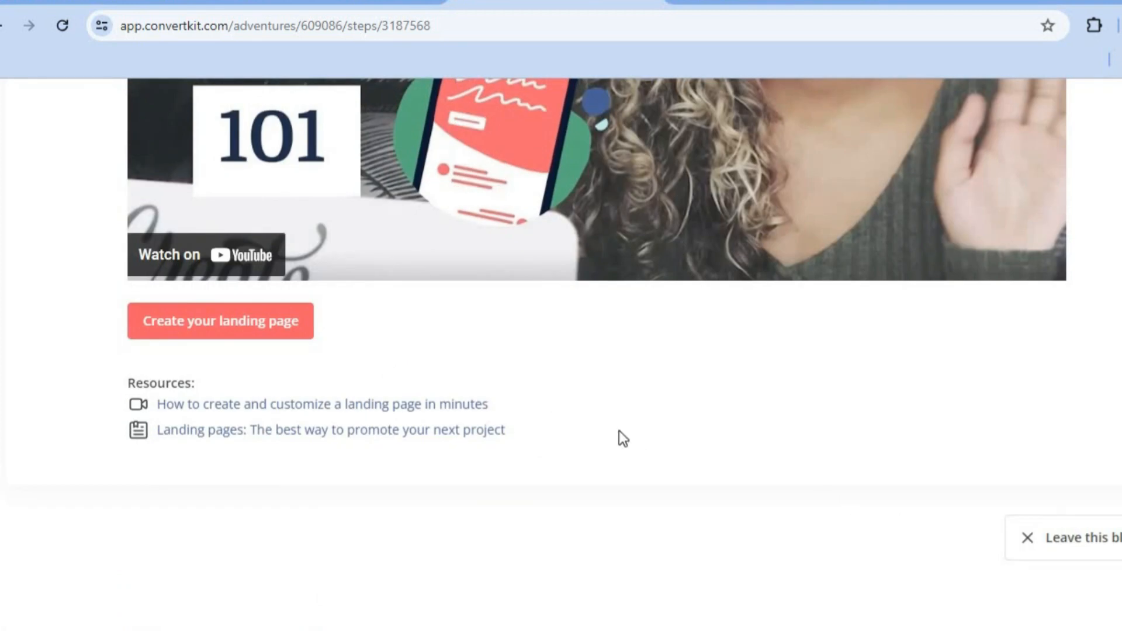
pyautogui.click(262, 328)
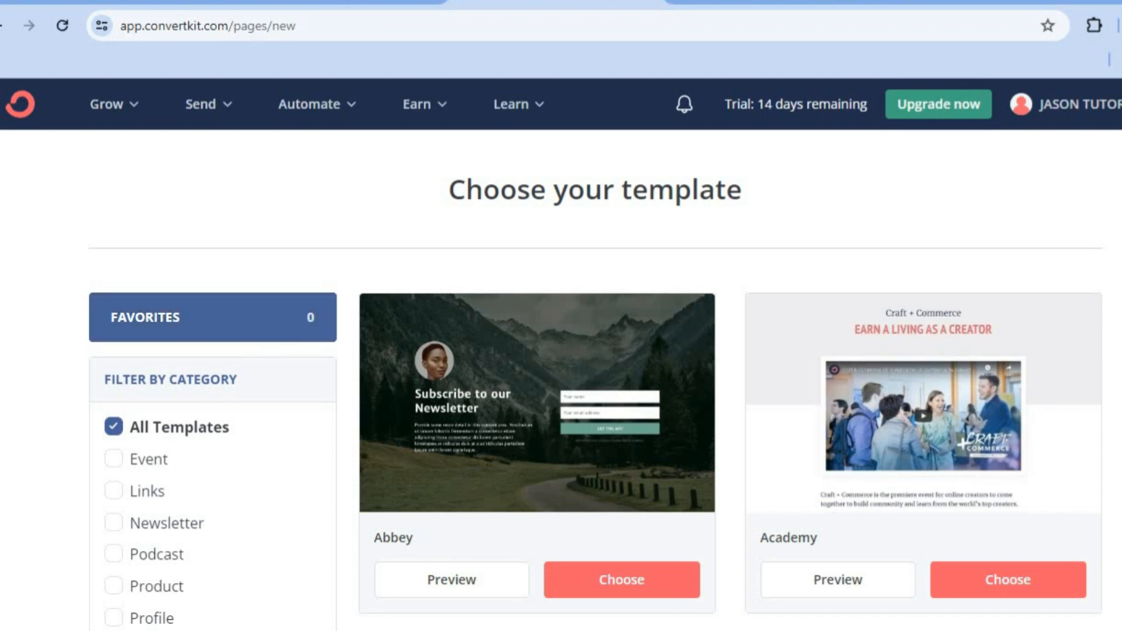
# Step: Filter the landing page templates by the Newsletter and Product categories
pyautogui.scroll(-2, 595, 354)
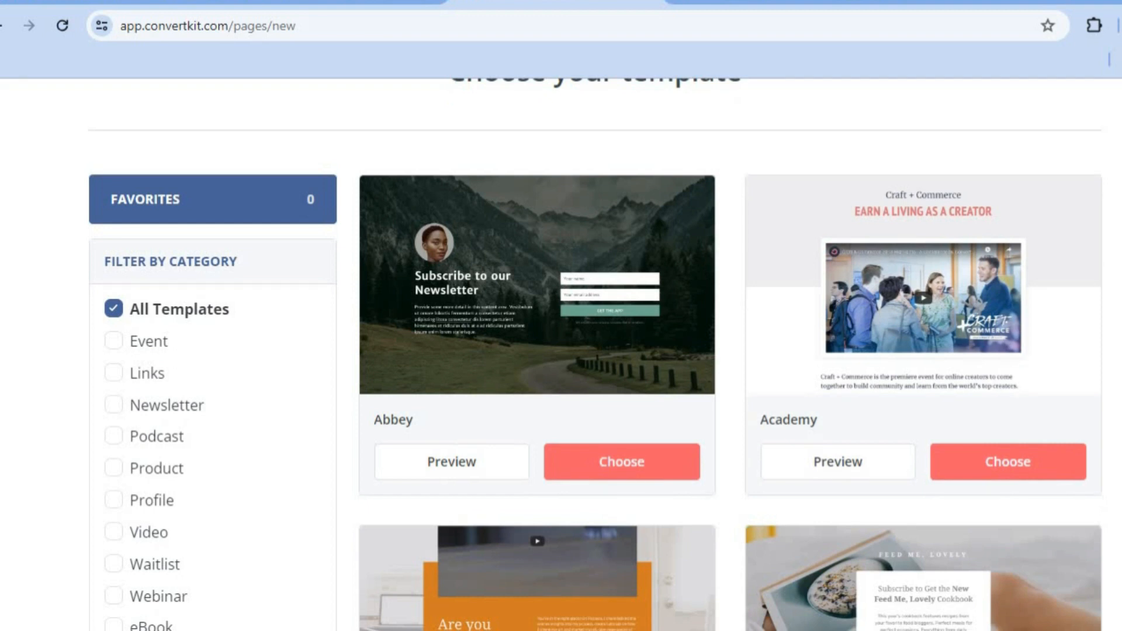
pyautogui.scroll(-1, 595, 354)
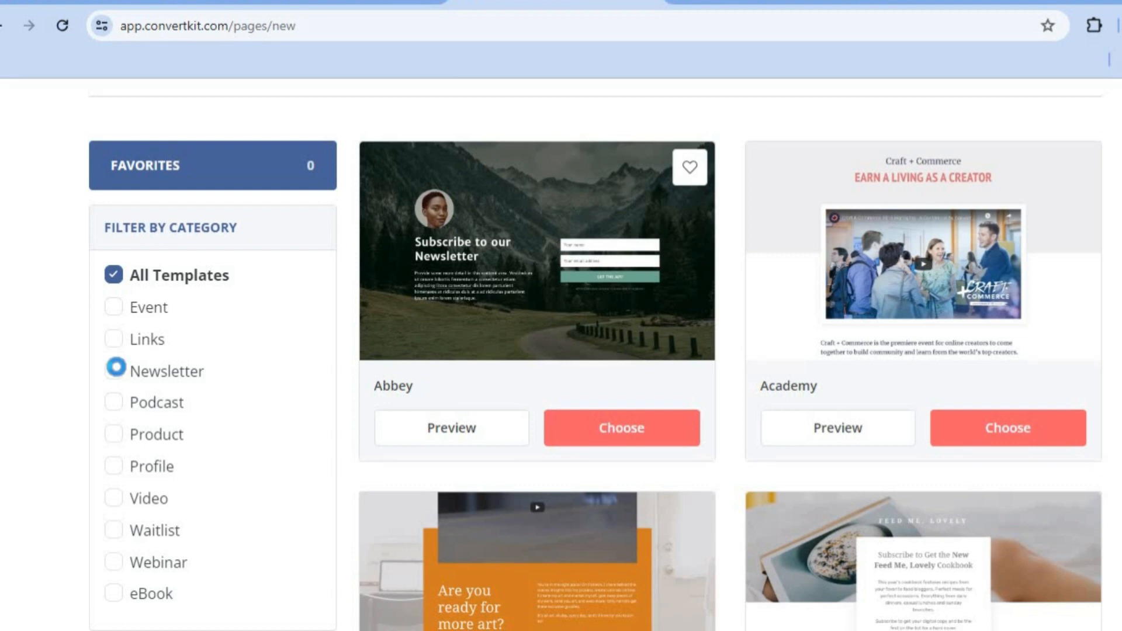
pyautogui.click(115, 368)
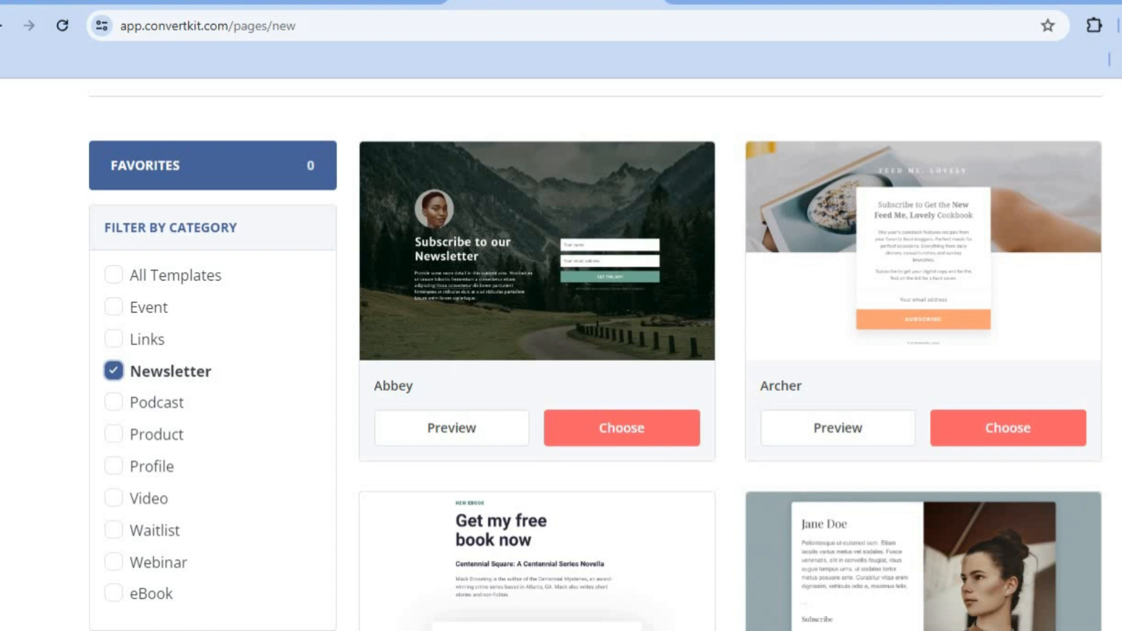
pyautogui.scroll(-8, 595, 355)
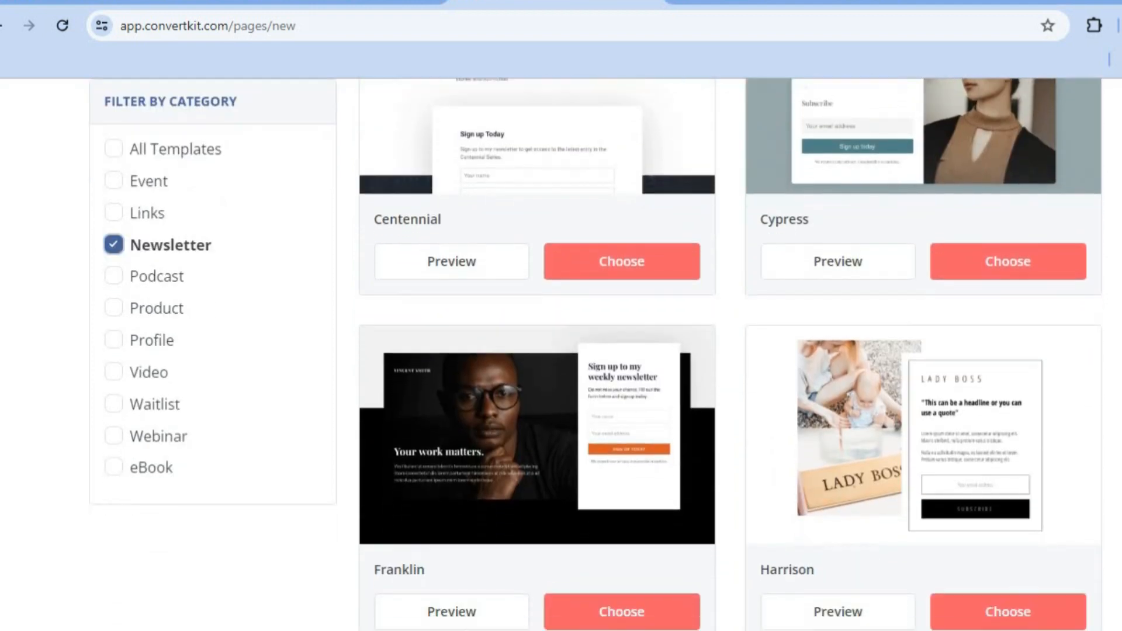
pyautogui.scroll(-8, 730, 354)
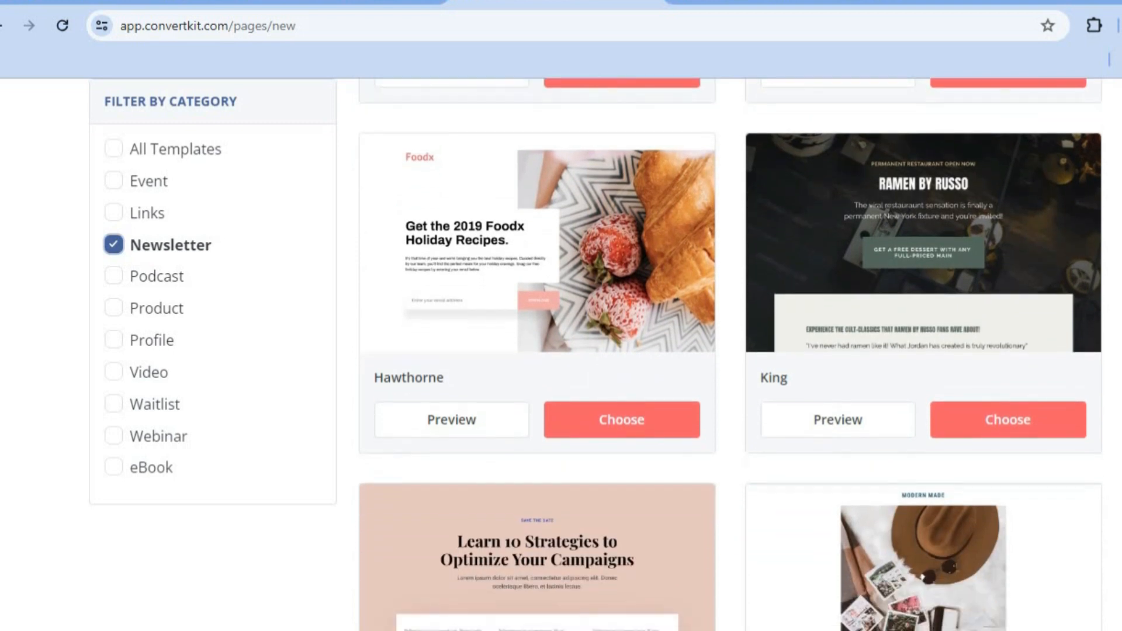
pyautogui.scroll(1, 798, 363)
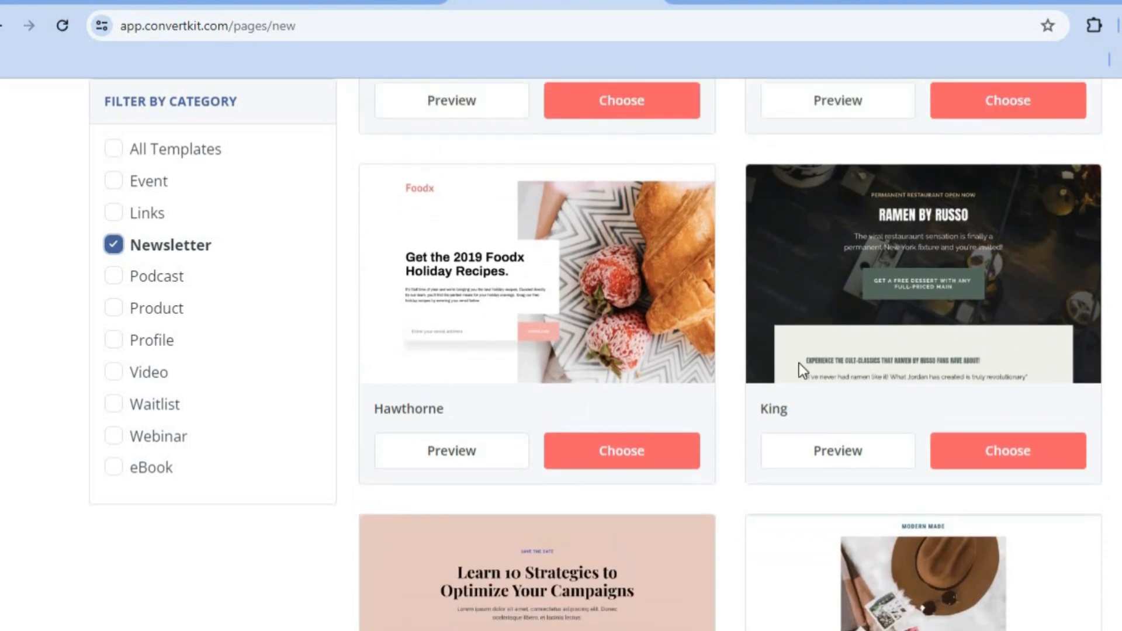
pyautogui.click(118, 313)
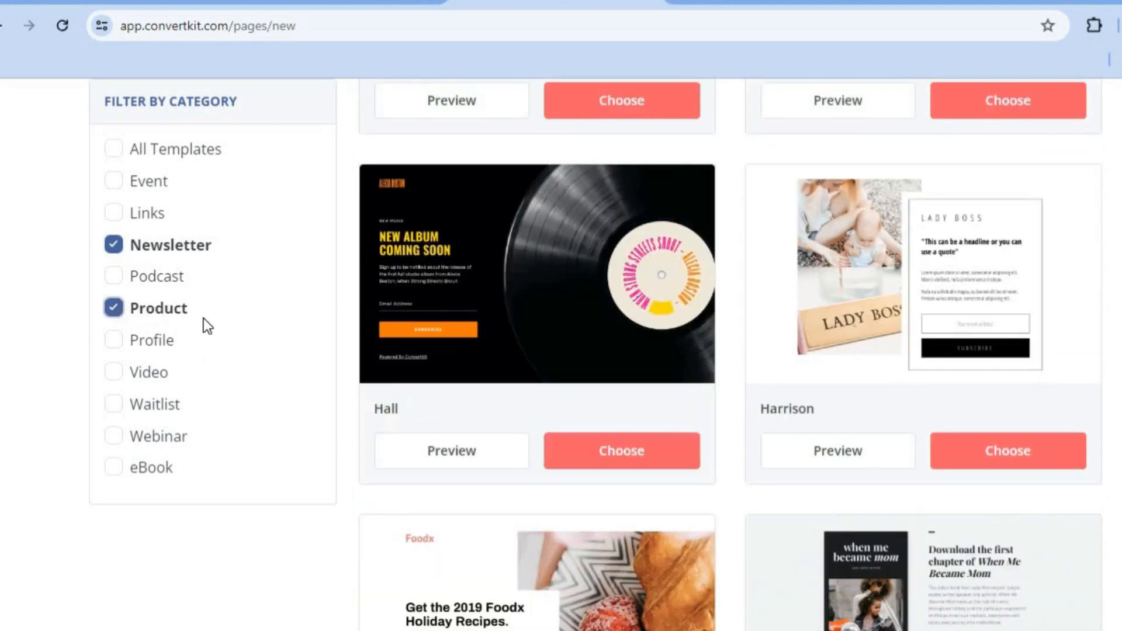
pyautogui.click(115, 244)
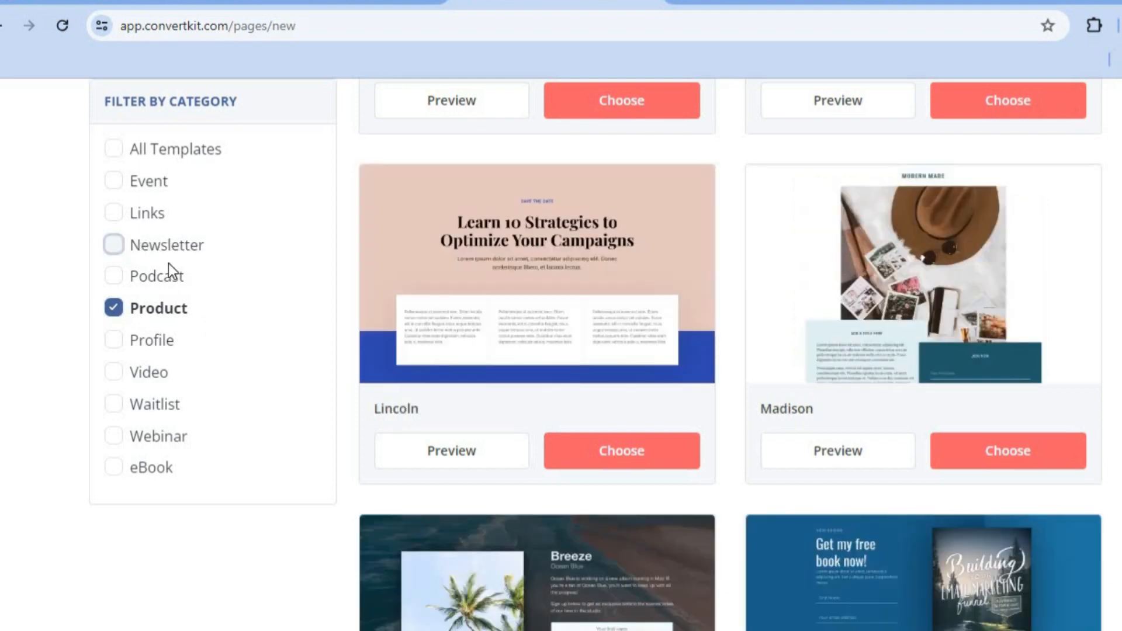
pyautogui.click(114, 246)
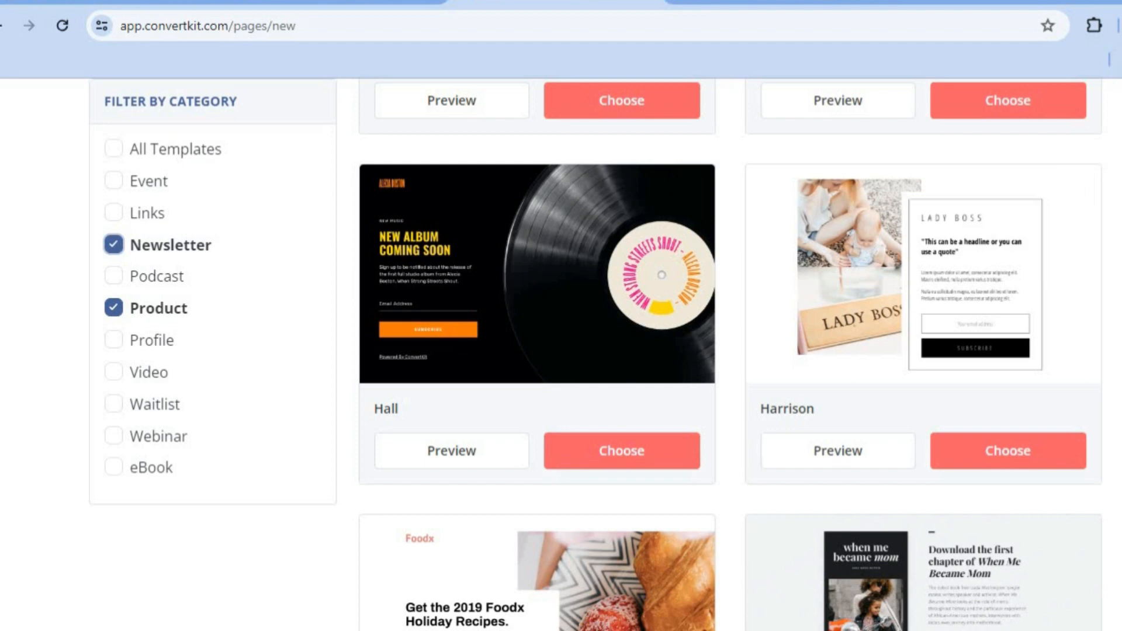
# Step: Choose the Abbey template for the landing page
pyautogui.scroll(10, 730, 351)
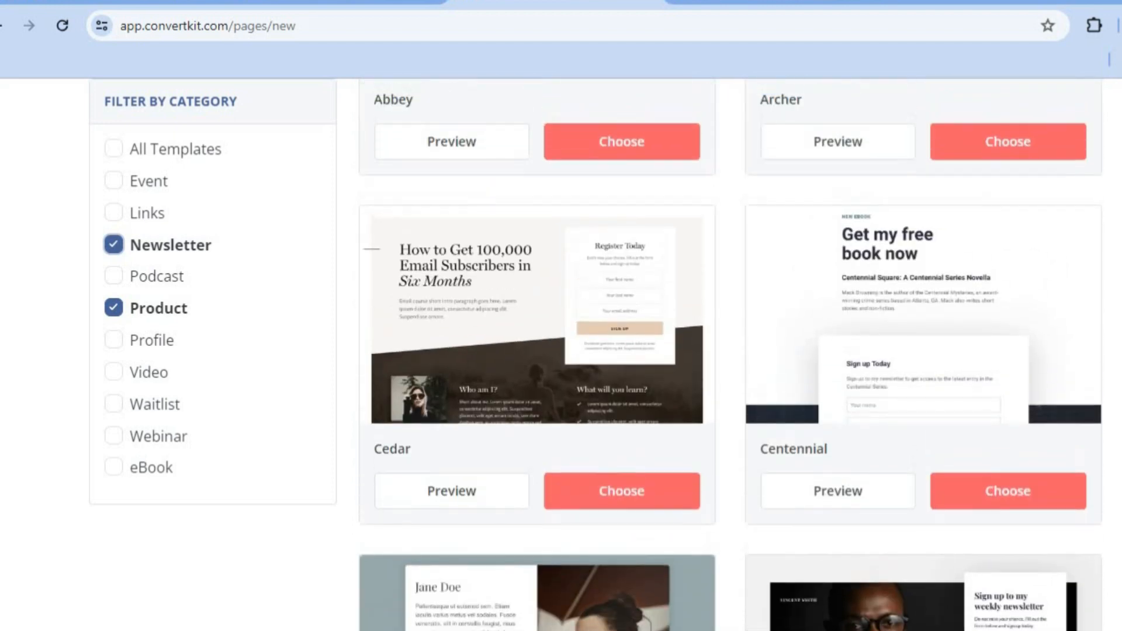
pyautogui.scroll(5, 731, 351)
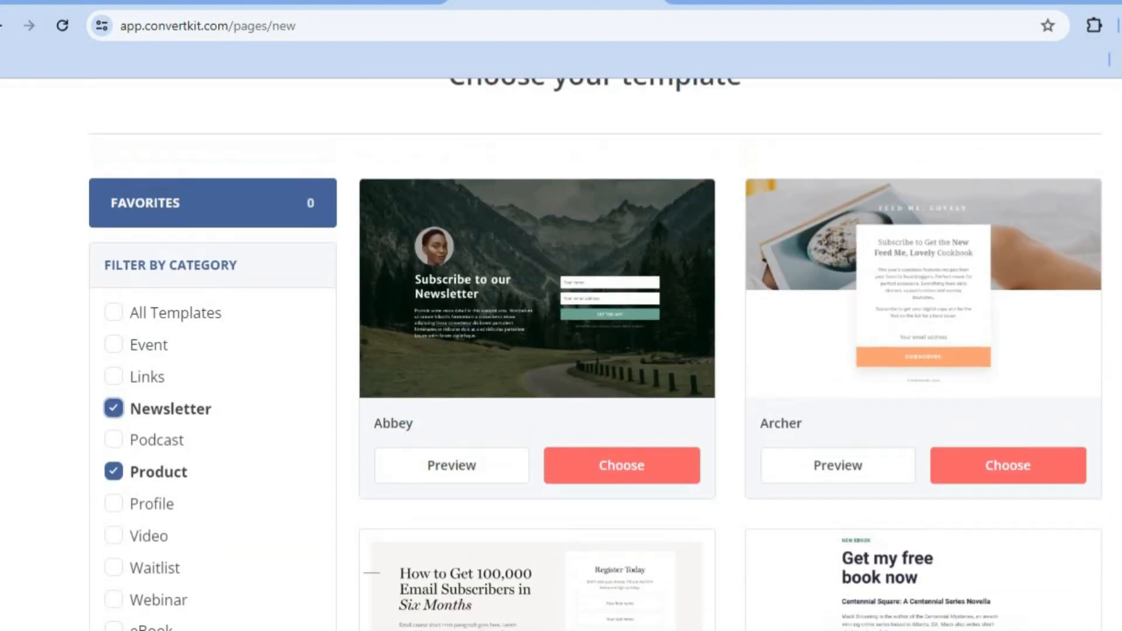
pyautogui.scroll(-1, 595, 354)
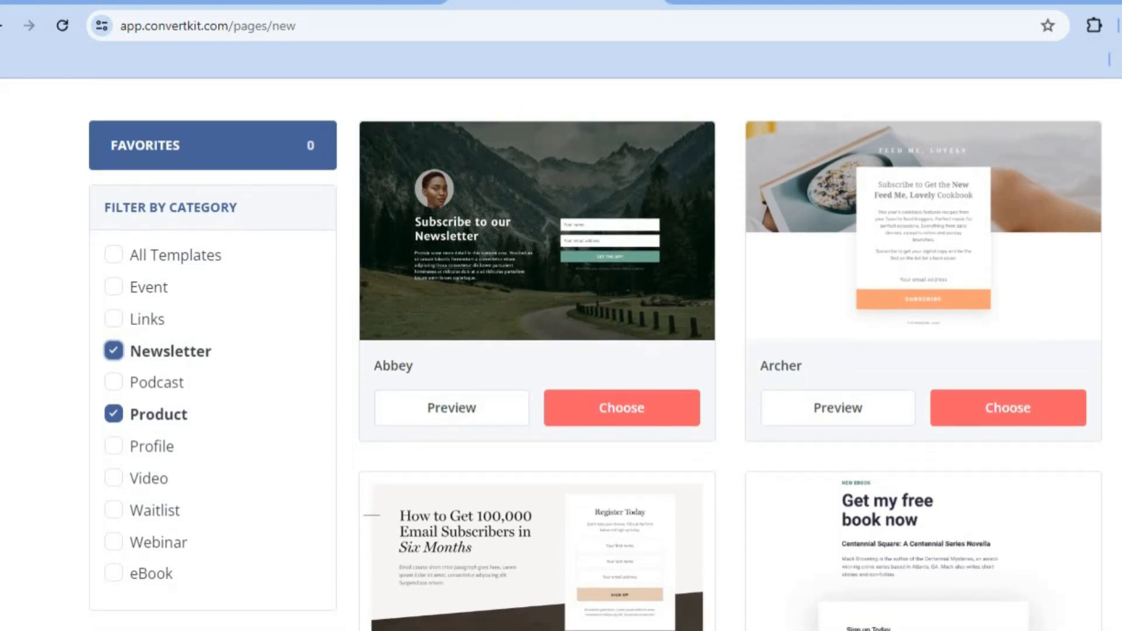
pyautogui.click(637, 419)
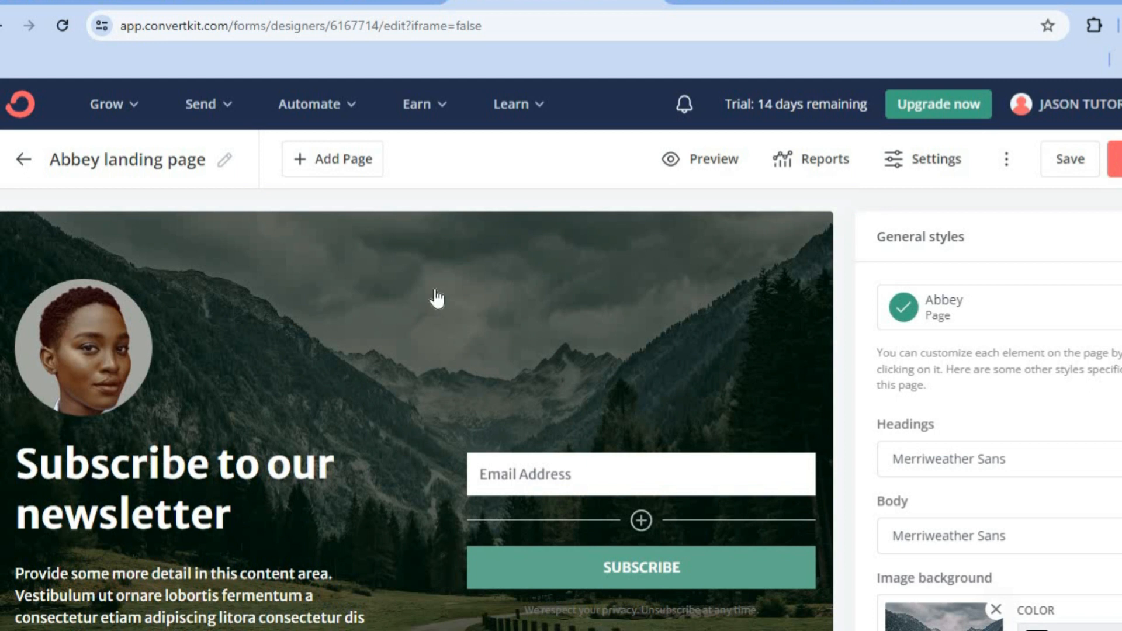
# Step: Examine the portrait's image settings and the heading font choices in the page's general styles
pyautogui.click(105, 349)
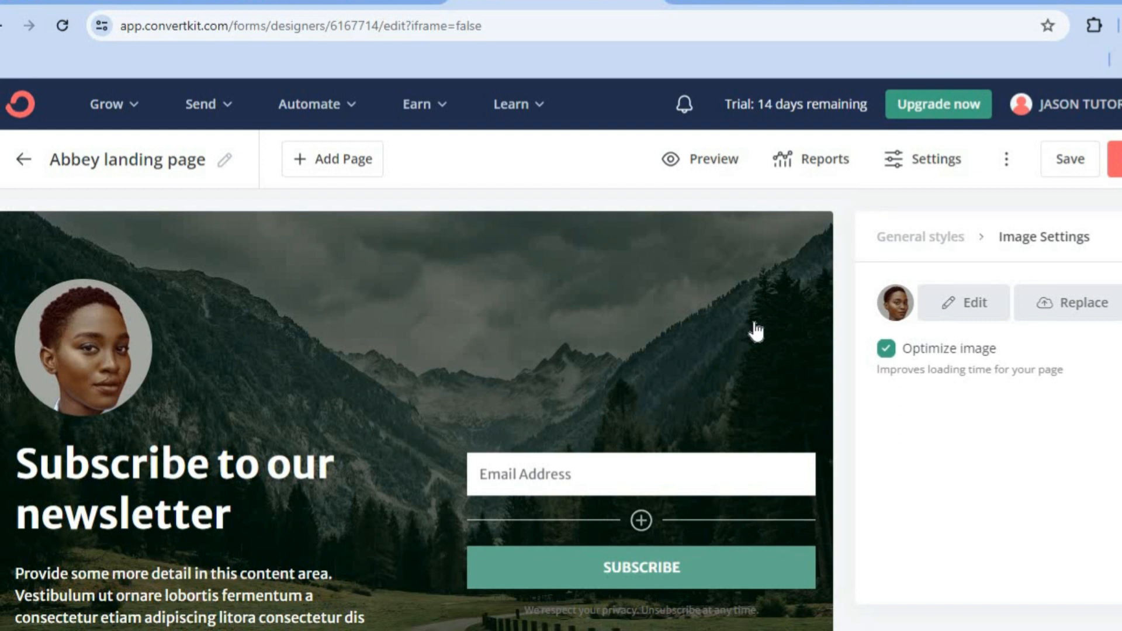
pyautogui.scroll(-2, 561, 356)
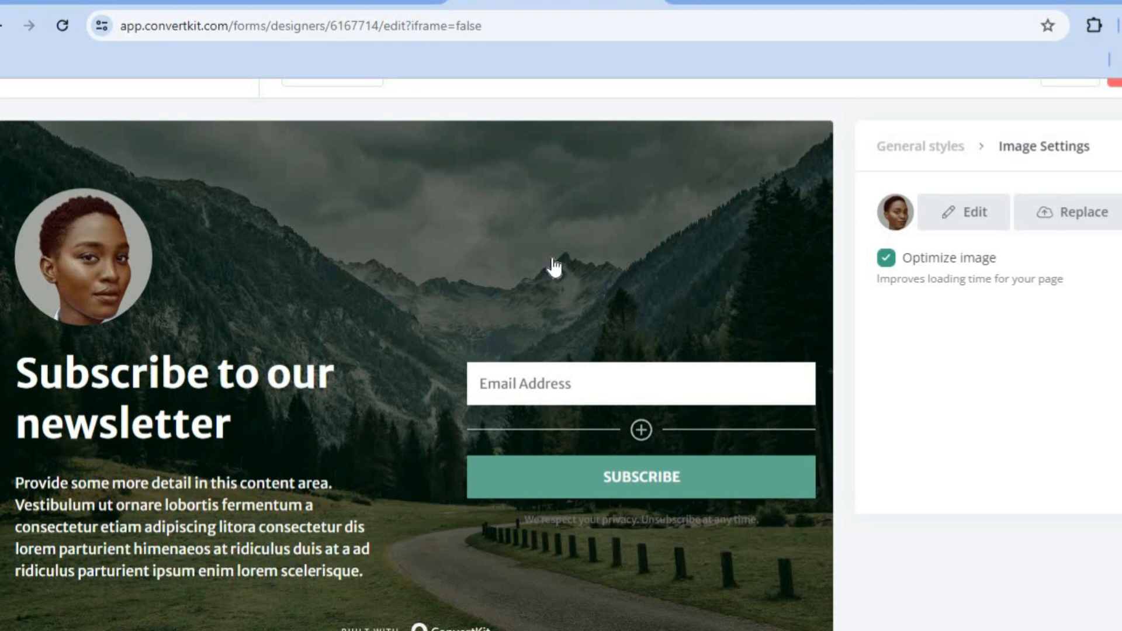
pyautogui.click(910, 153)
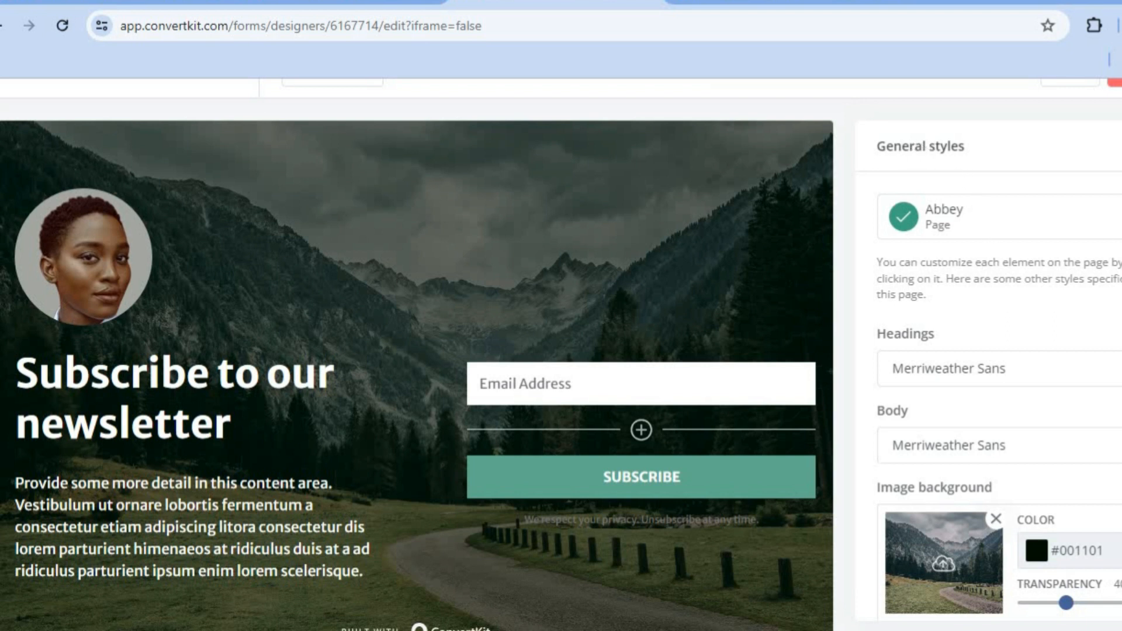
pyautogui.scroll(-2, 988, 397)
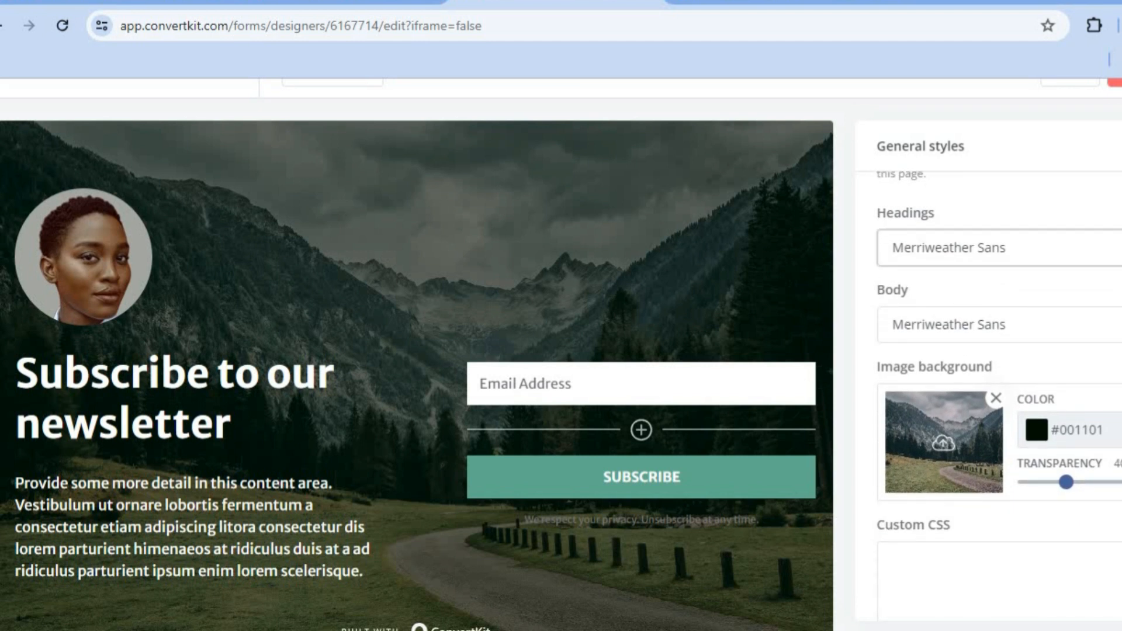
pyautogui.click(1017, 248)
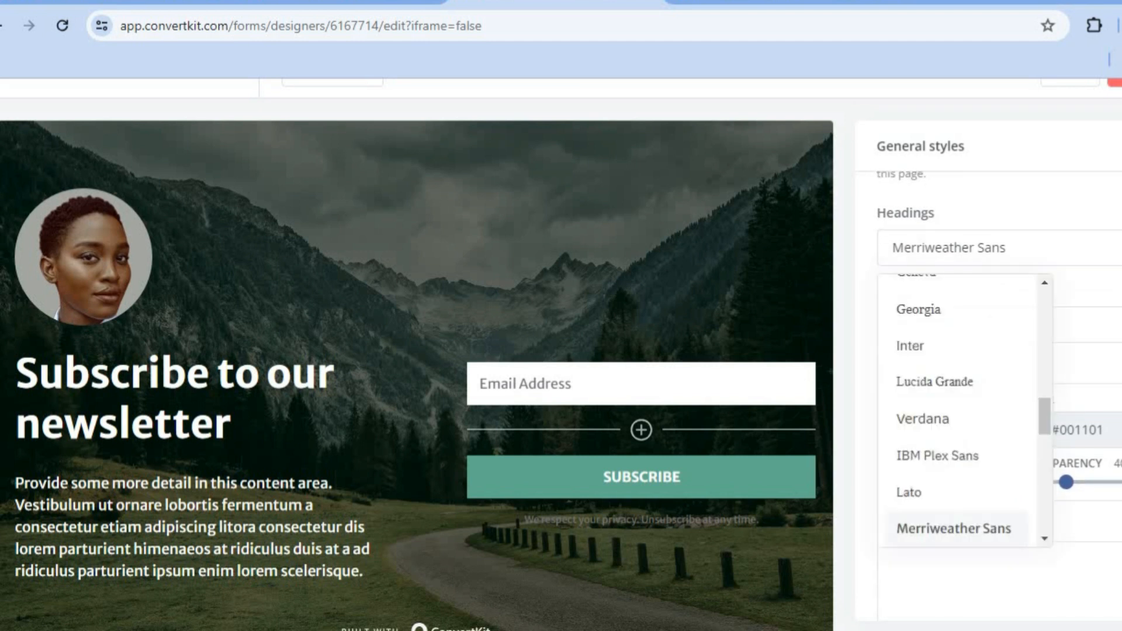
pyautogui.press('Escape')
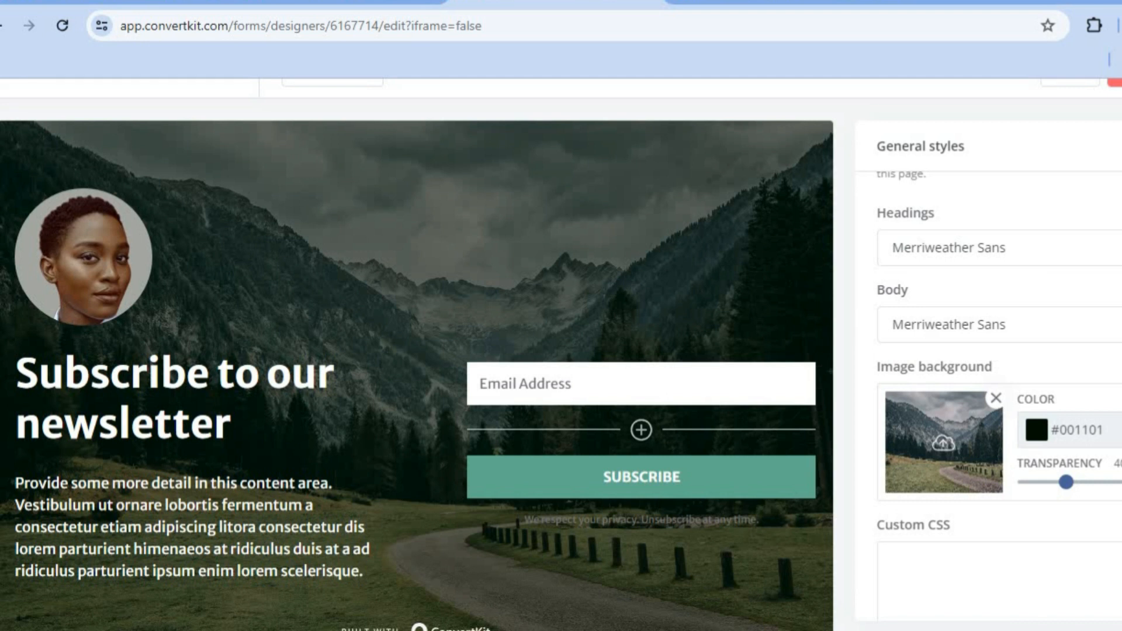
# Step: Replace the page's background image with the recently uploaded photo of a snorkeler at sunset
pyautogui.scroll(-3, 993, 397)
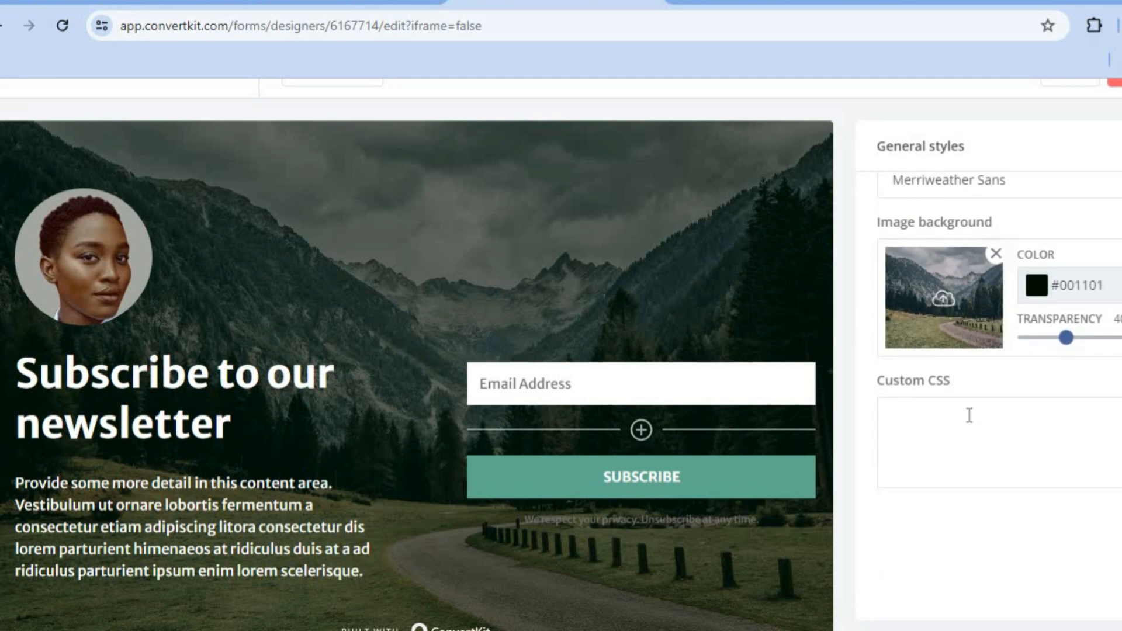
pyautogui.click(964, 301)
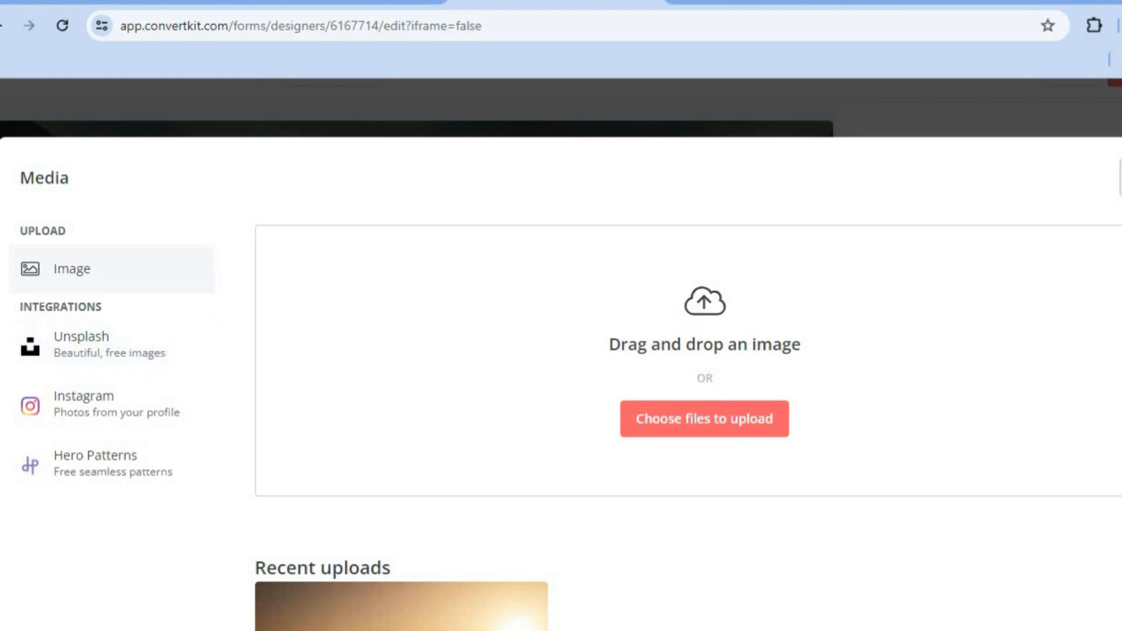
pyautogui.scroll(-2, 802, 535)
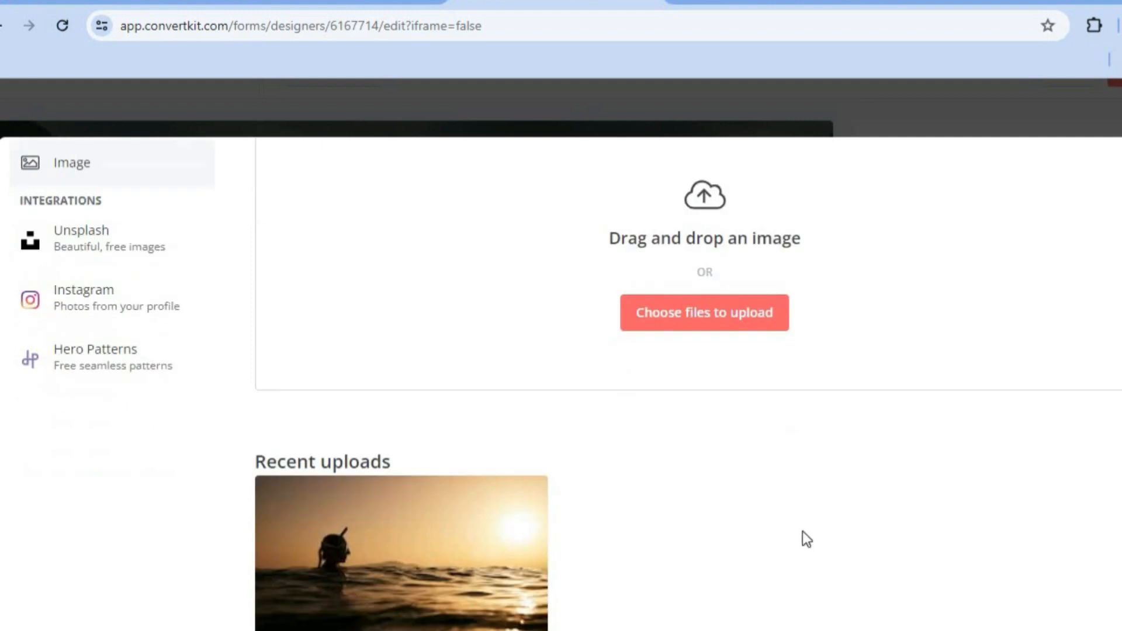
pyautogui.click(446, 552)
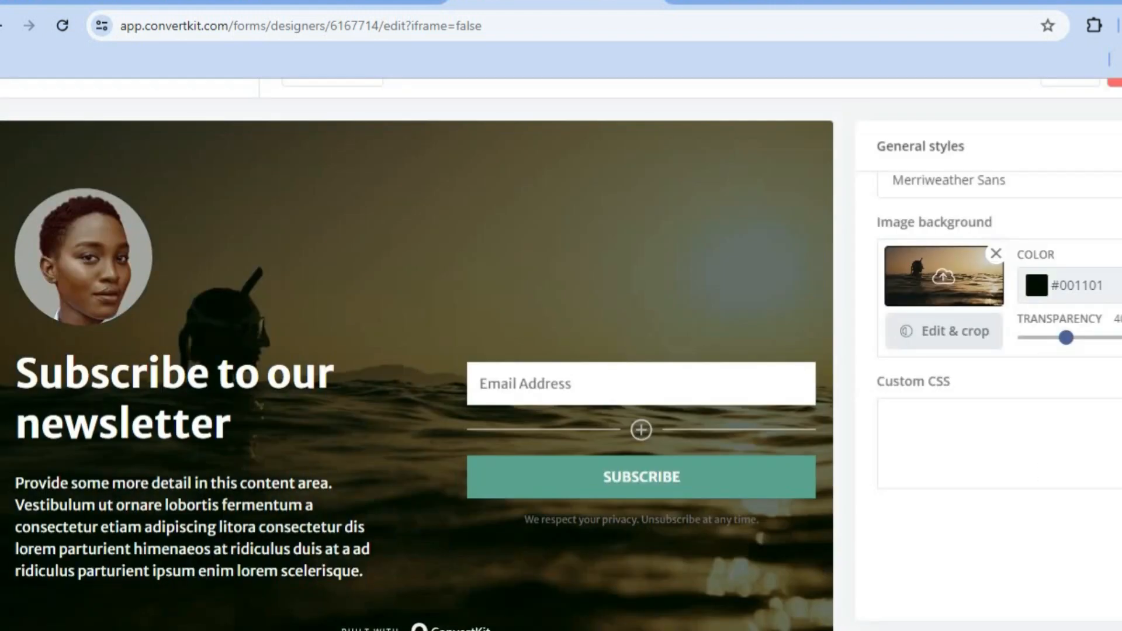
# Step: Replace the placeholder paragraph under the "Subscribe to our newsletter" heading with the text "WHATEVER"
pyautogui.scroll(-1, 993, 292)
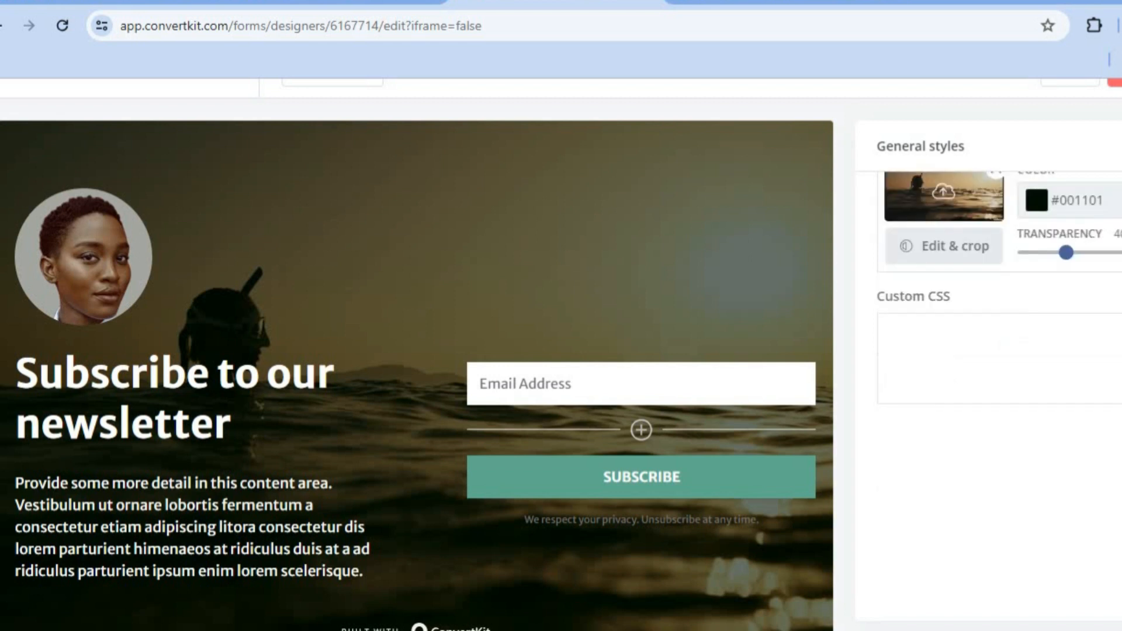
pyautogui.click(252, 532)
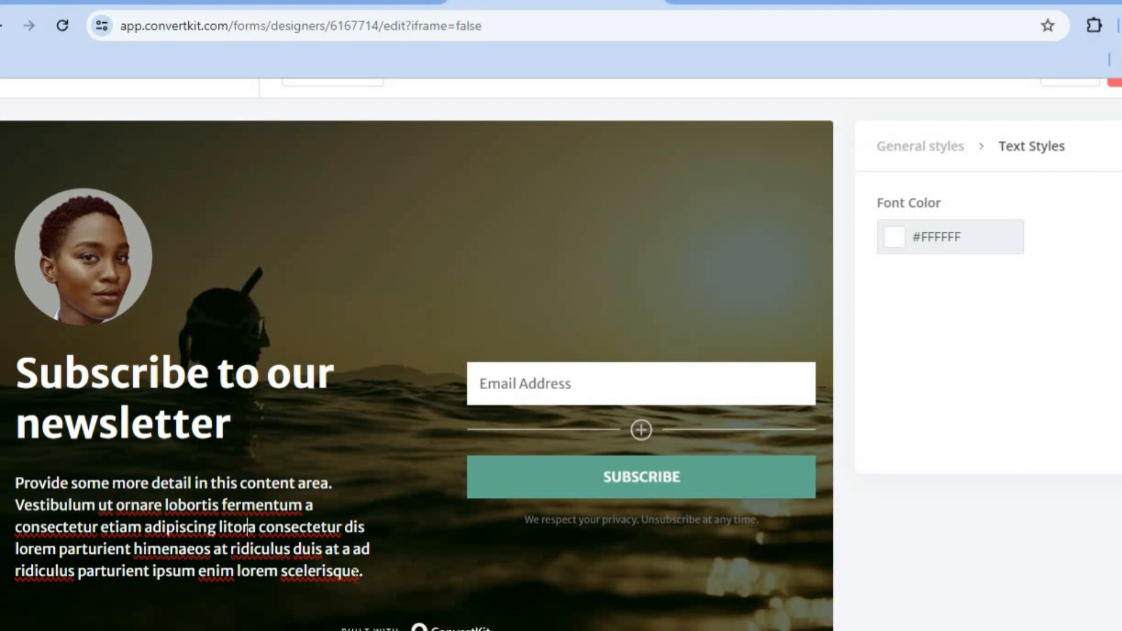
pyautogui.click(363, 574)
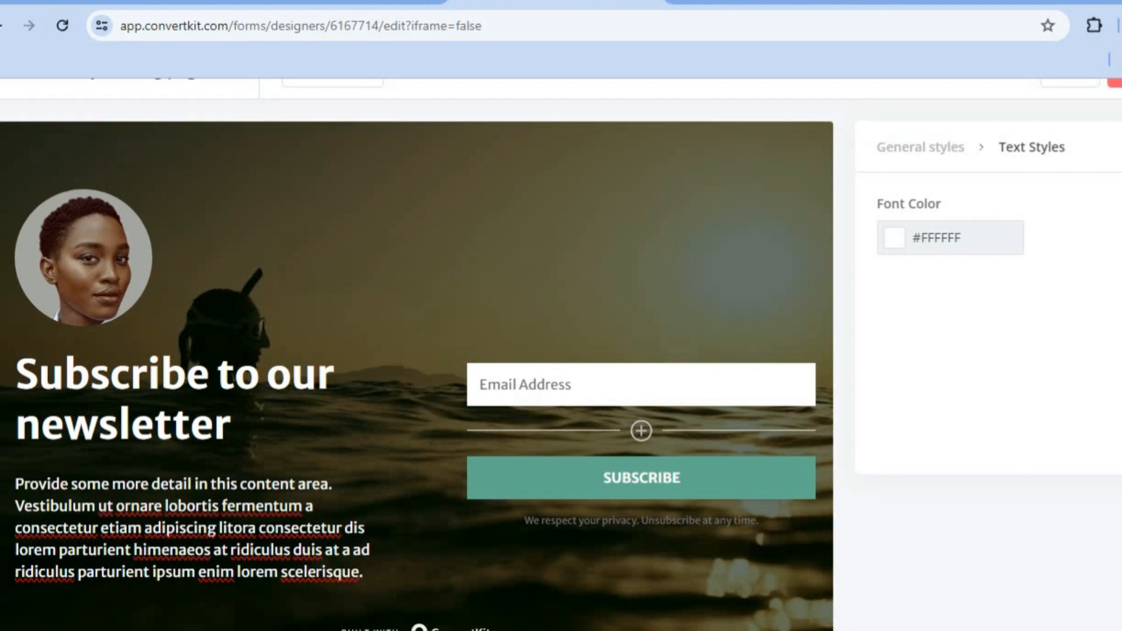
pyautogui.scroll(2, 561, 351)
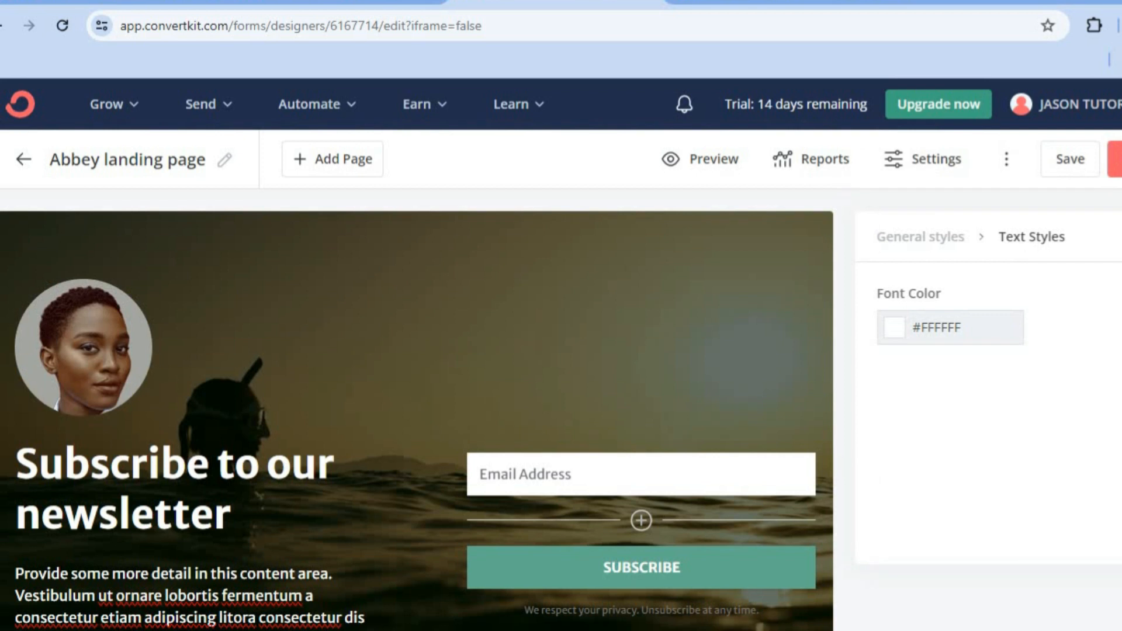
pyautogui.scroll(-3, 561, 351)
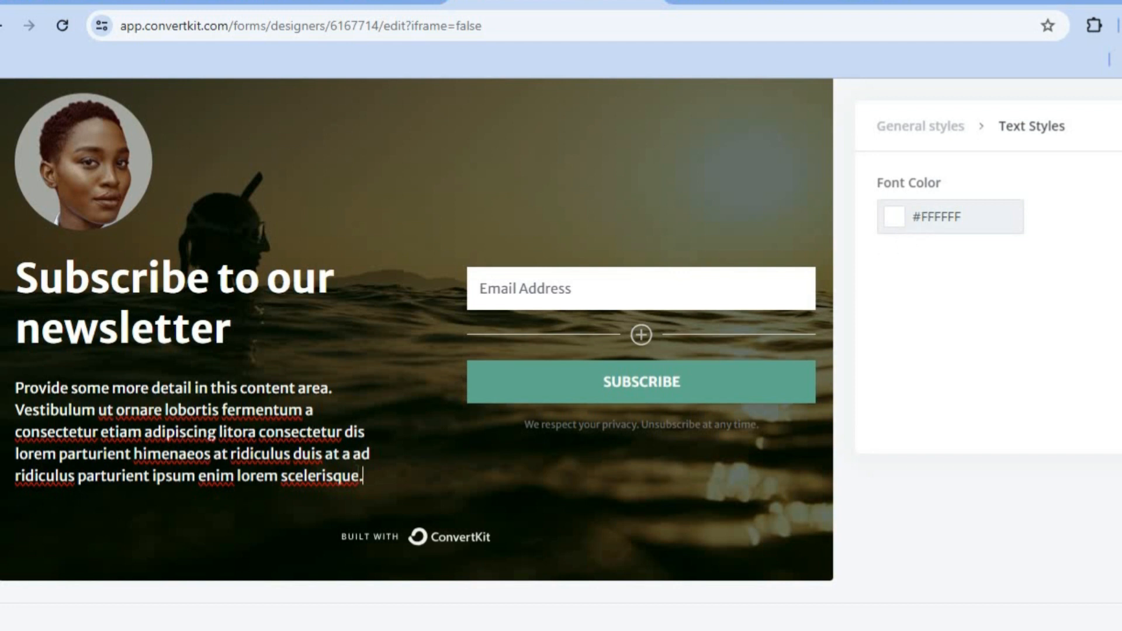
pyautogui.moveTo(363, 476); pyautogui.dragTo(14, 388)
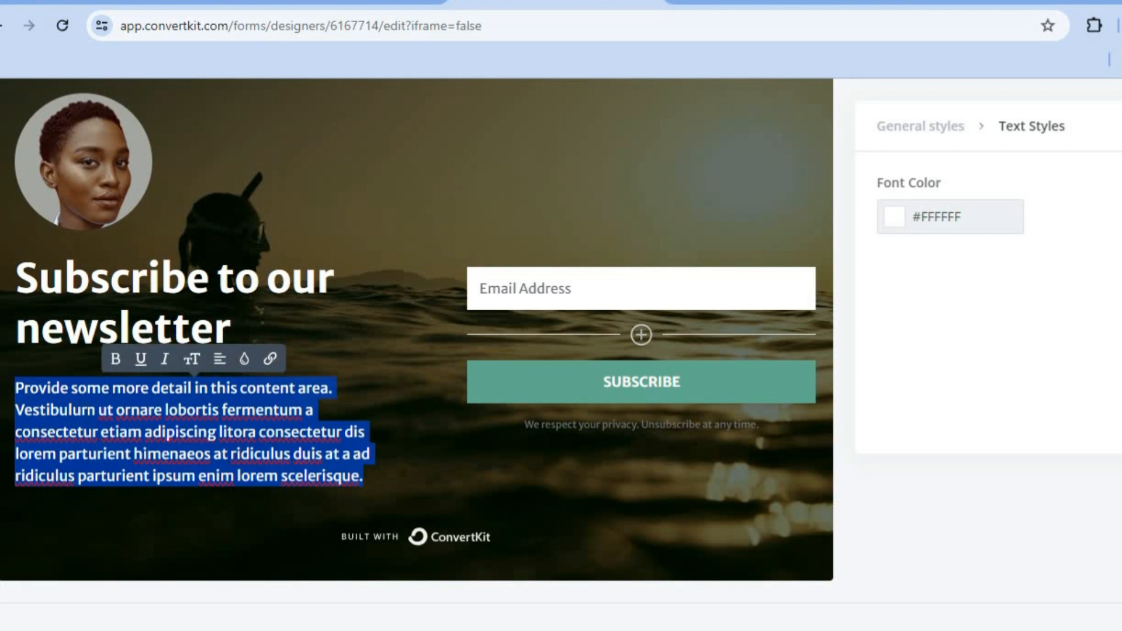
pyautogui.write('J')
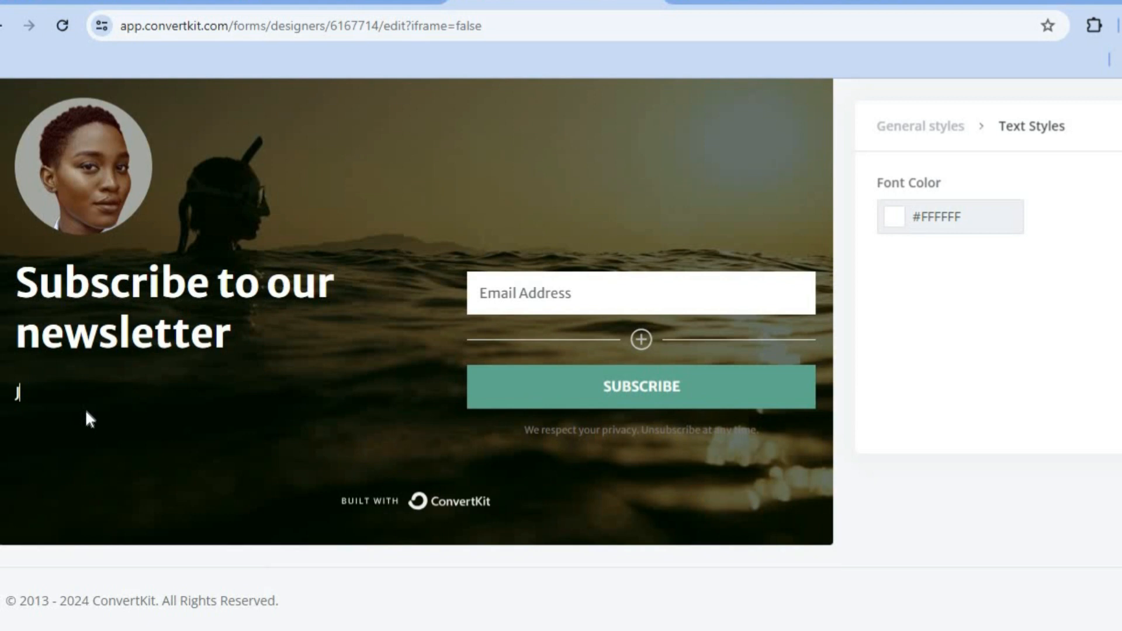
pyautogui.press('BackSpace')
pyautogui.write('WHATEVER')
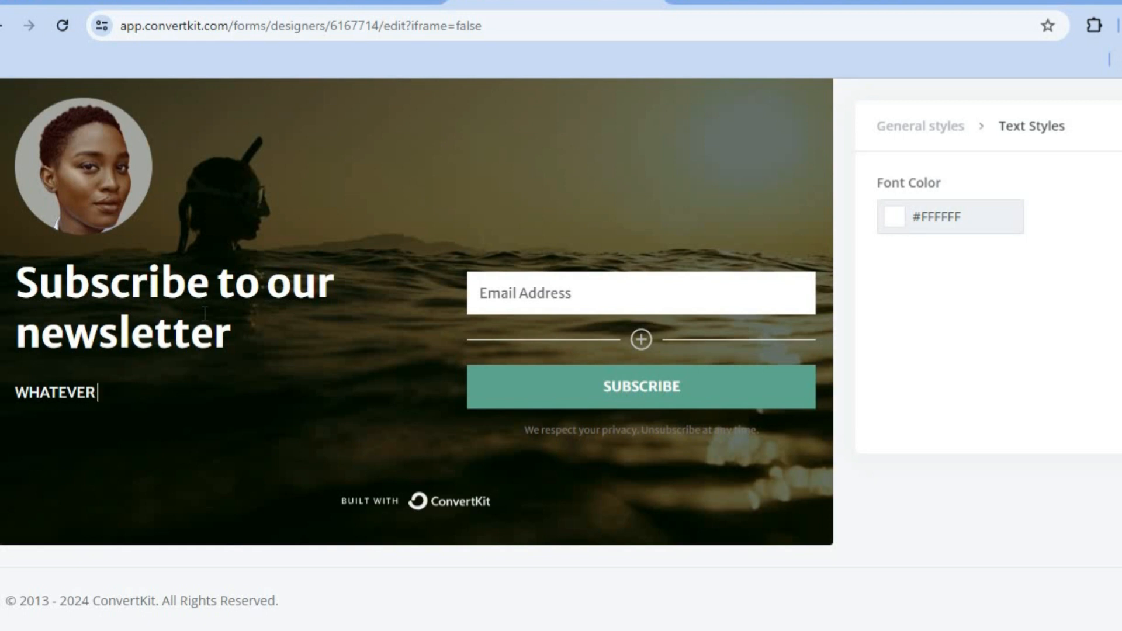
# Step: Add a form field below the email address and assign it to the First Name custom field
pyautogui.click(242, 329)
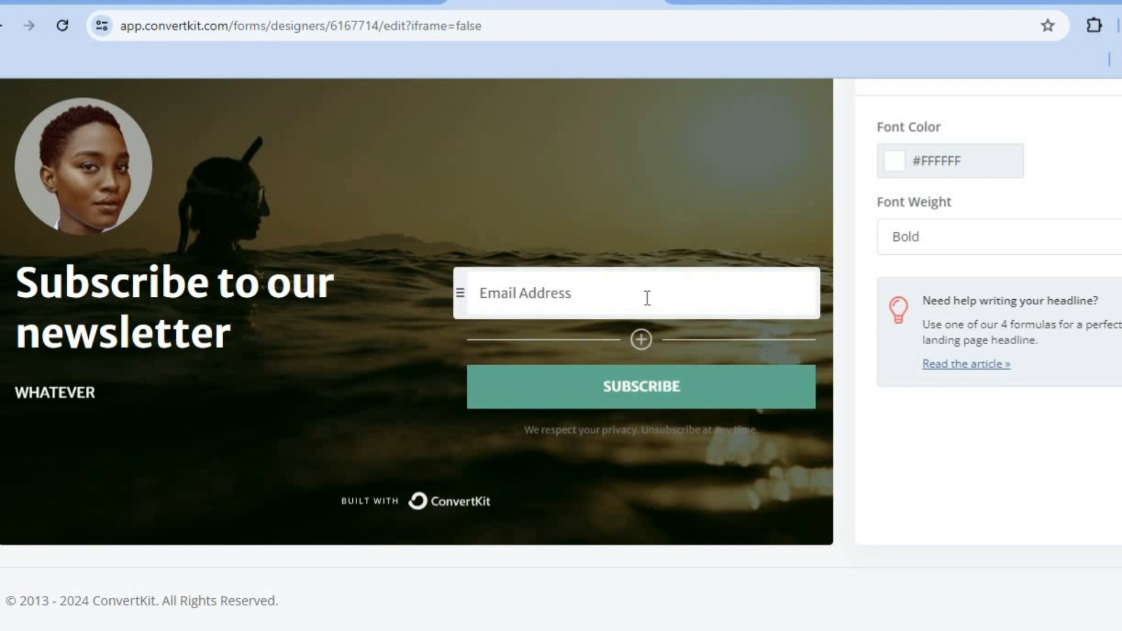
pyautogui.click(642, 339)
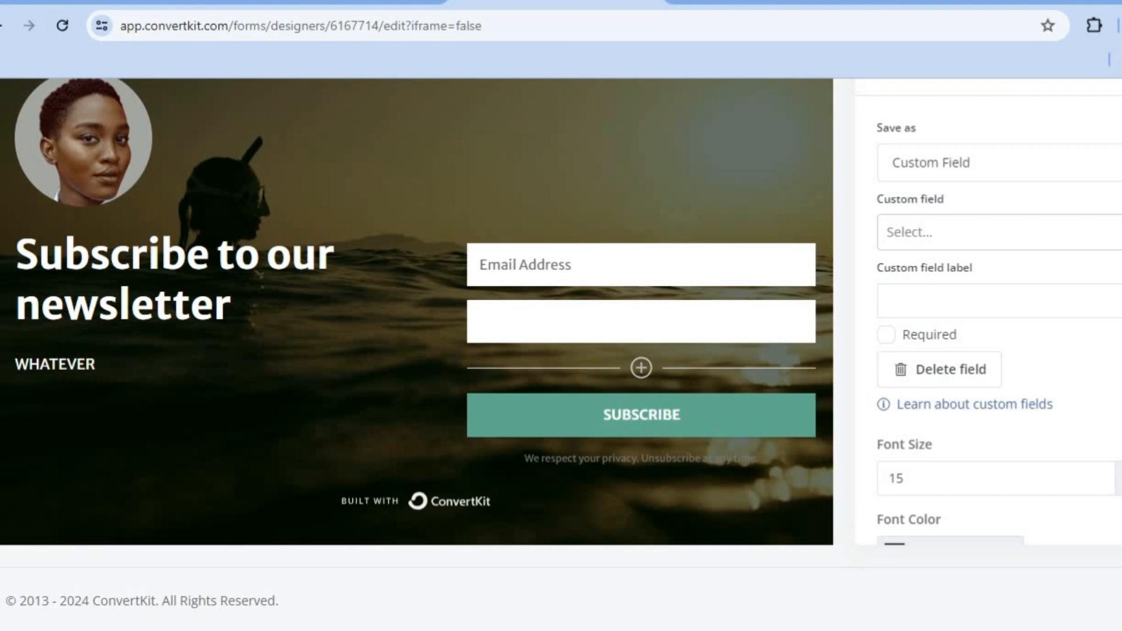
pyautogui.click(1029, 163)
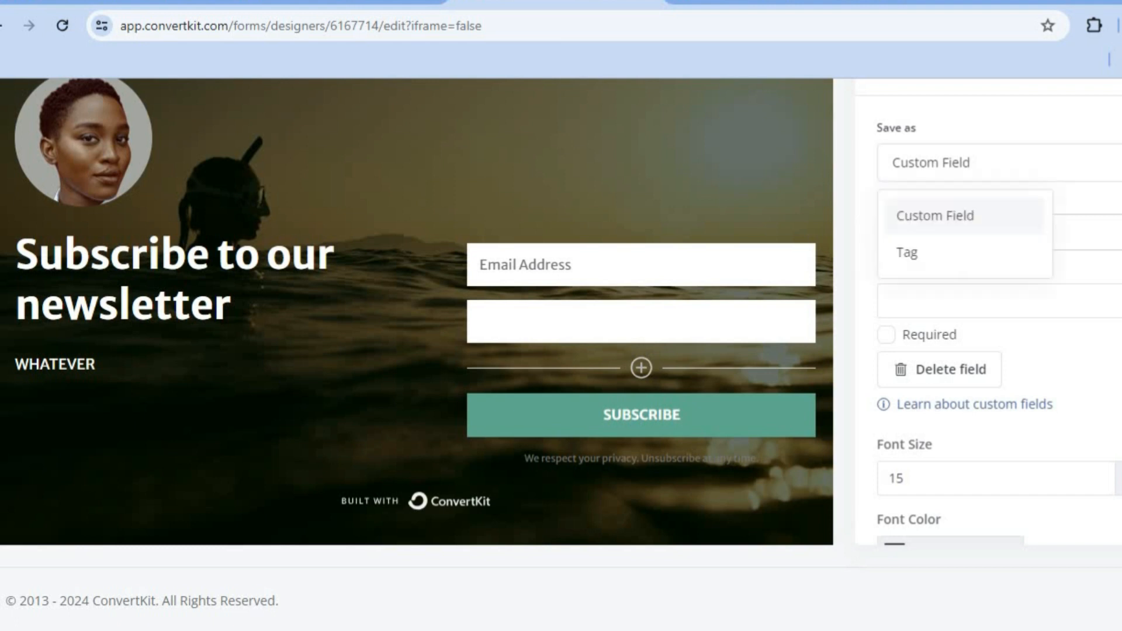
pyautogui.click(1111, 200)
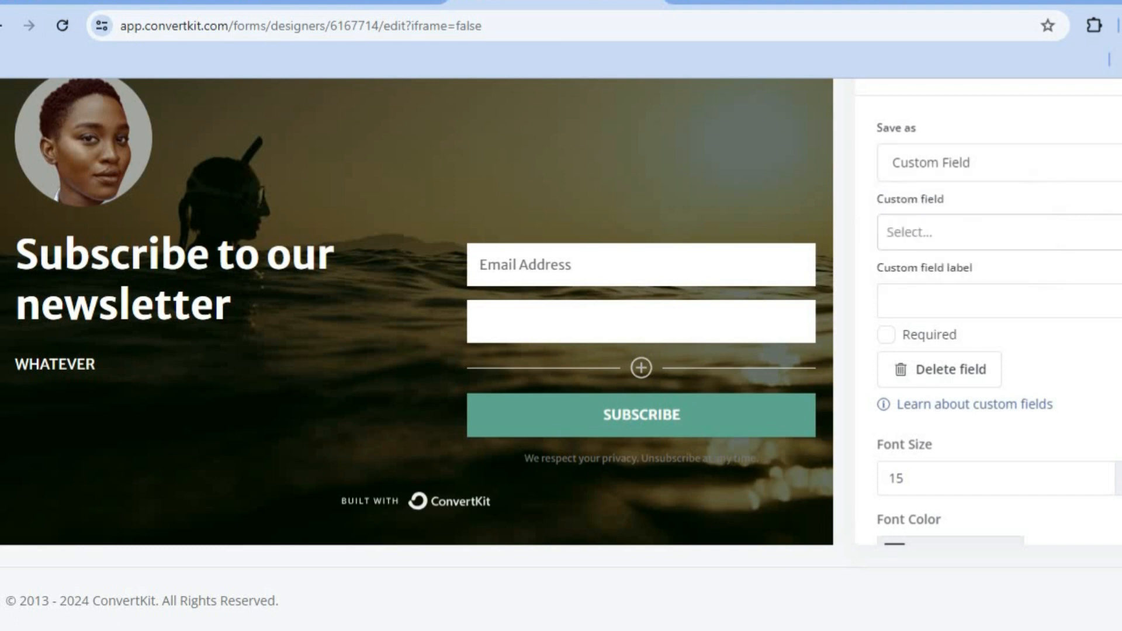
pyautogui.click(1108, 233)
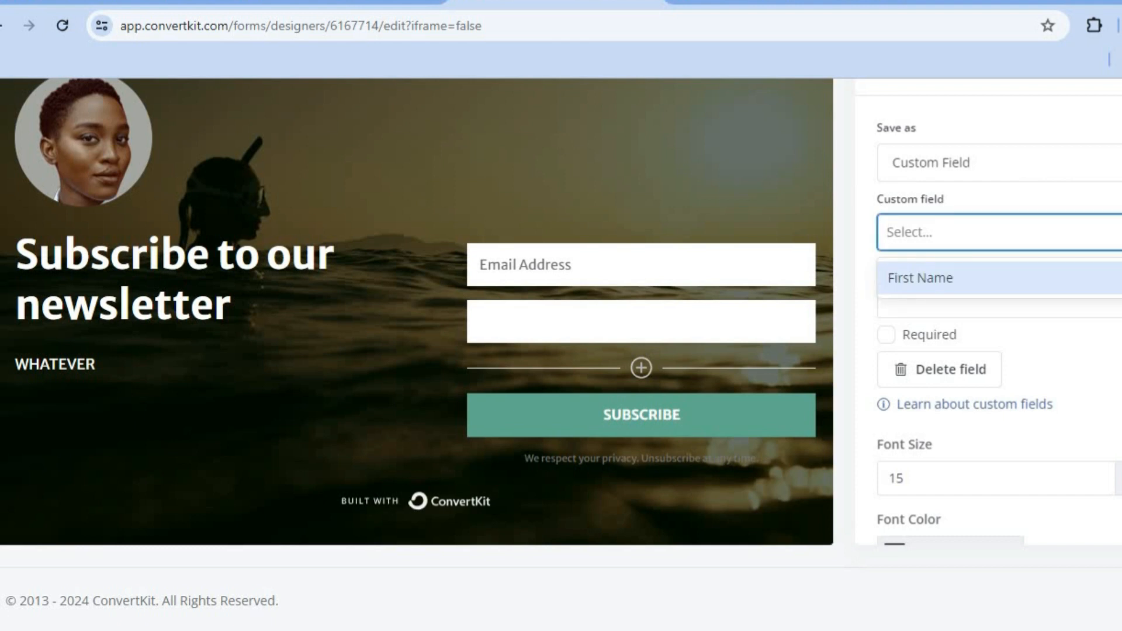
pyautogui.click(1113, 276)
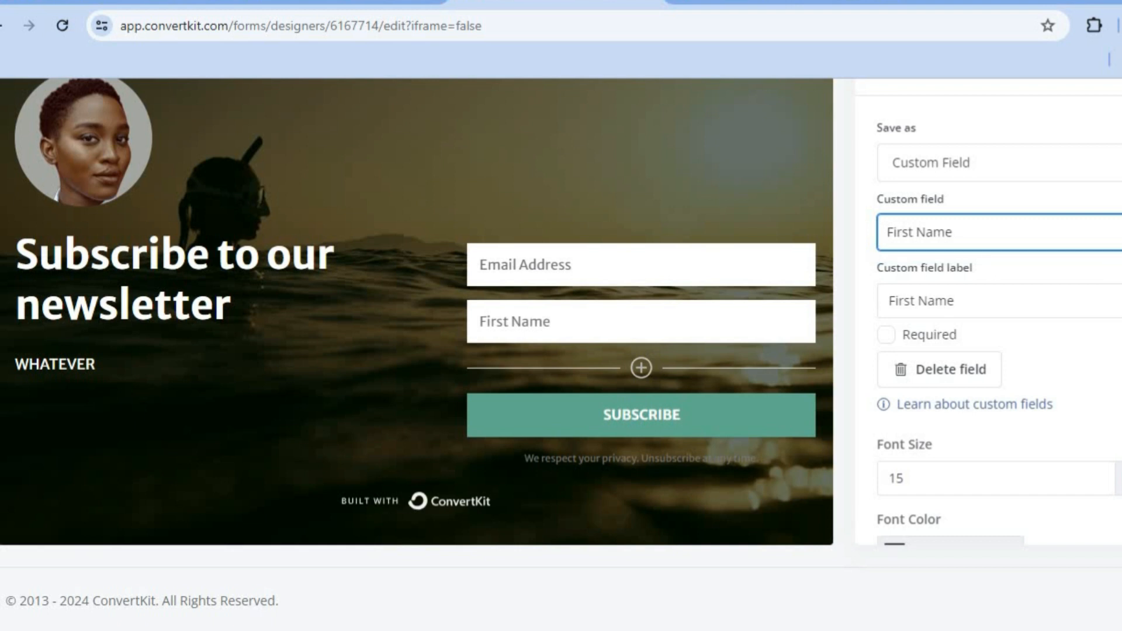
pyautogui.scroll(-1, 891, 251)
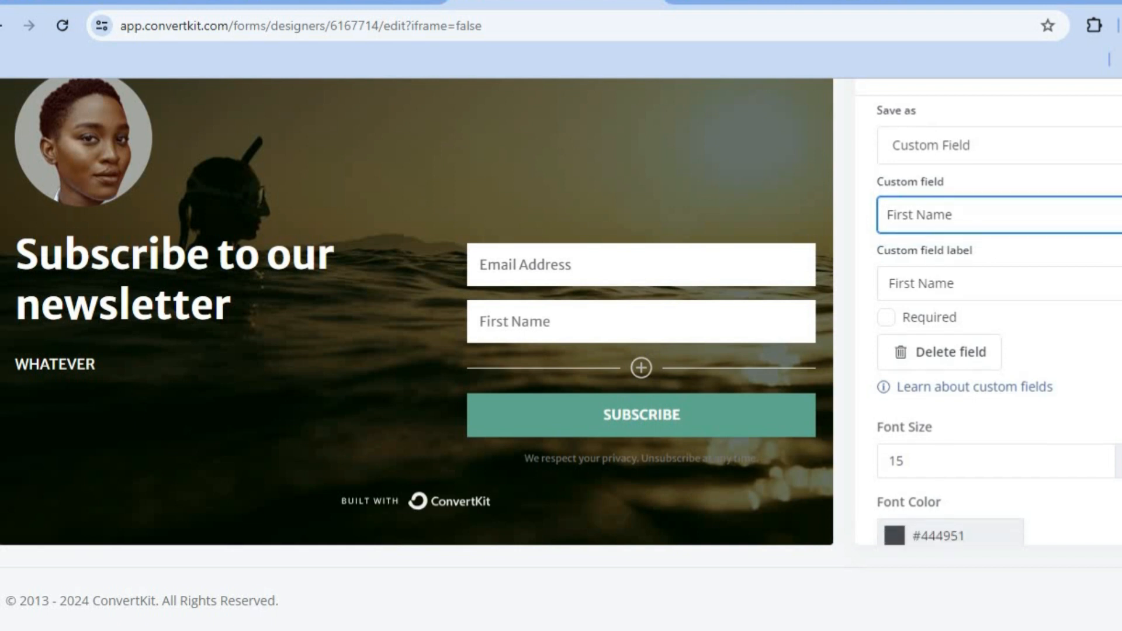
pyautogui.click(886, 272)
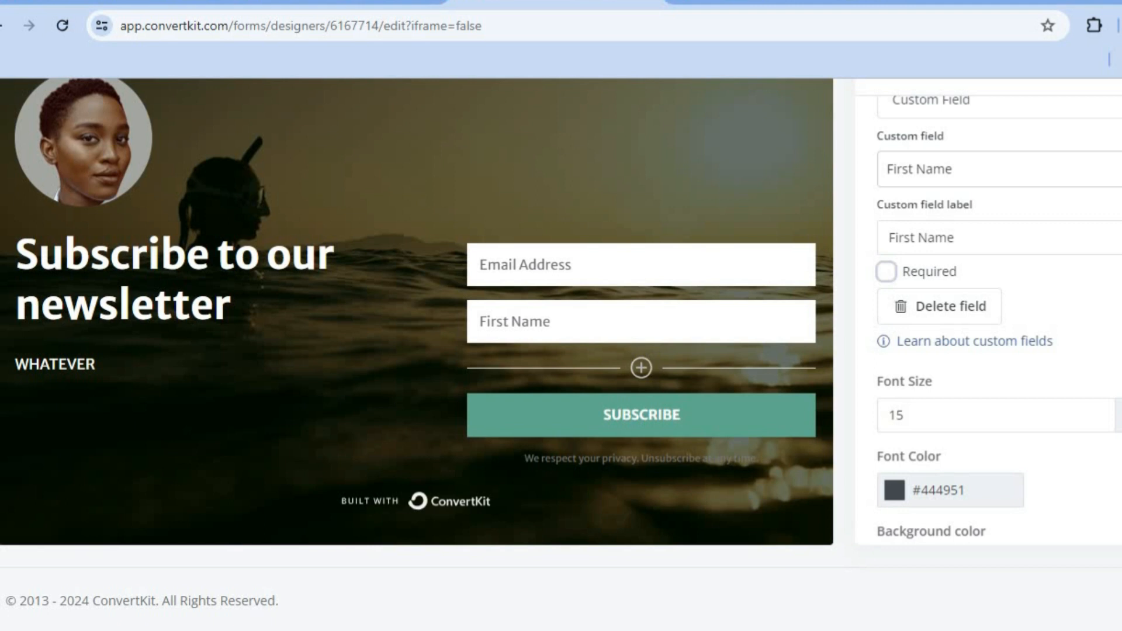
pyautogui.scroll(-7, 993, 322)
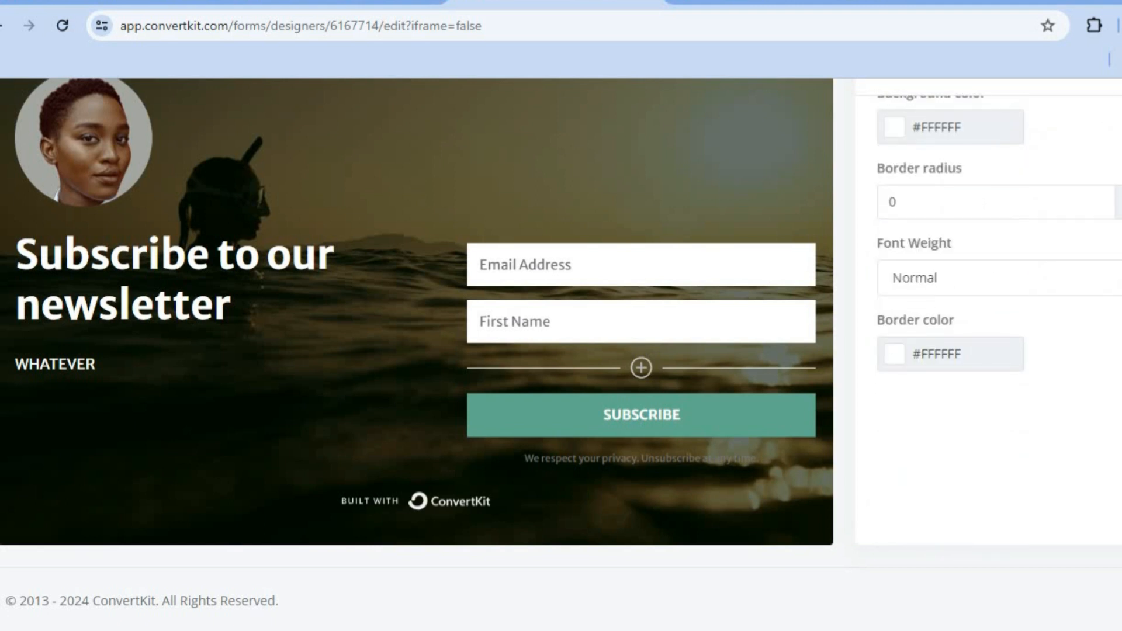
pyautogui.scroll(-1, 561, 351)
# Step: Add a Thank You page and examine the settings of its paragraph, heading and image placeholder
pyautogui.scroll(4, 561, 351)
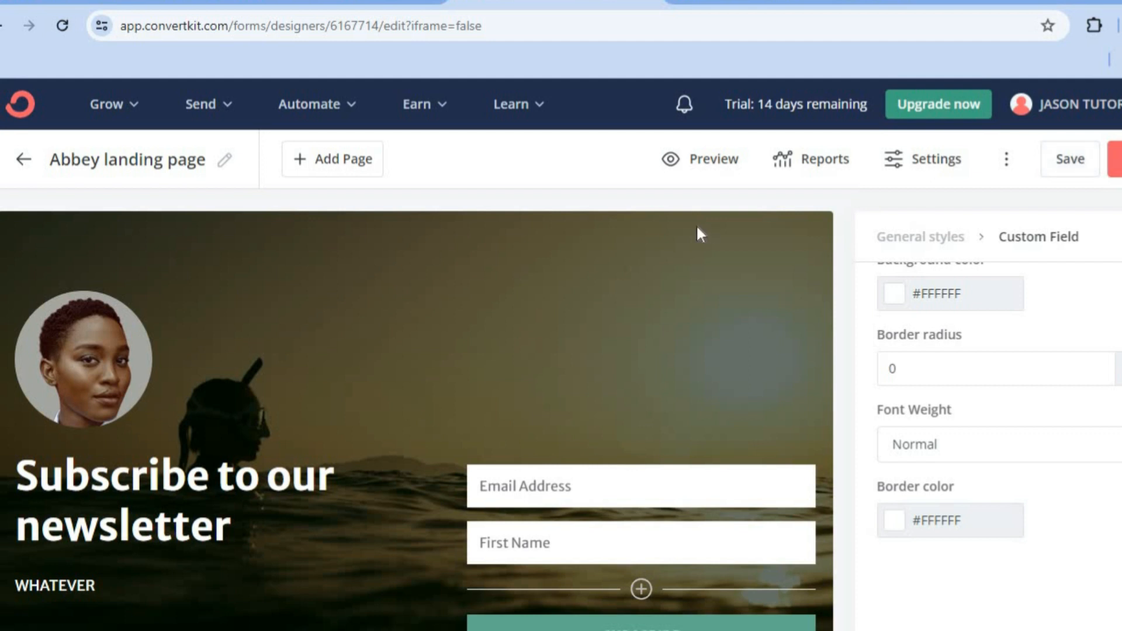
pyautogui.click(337, 163)
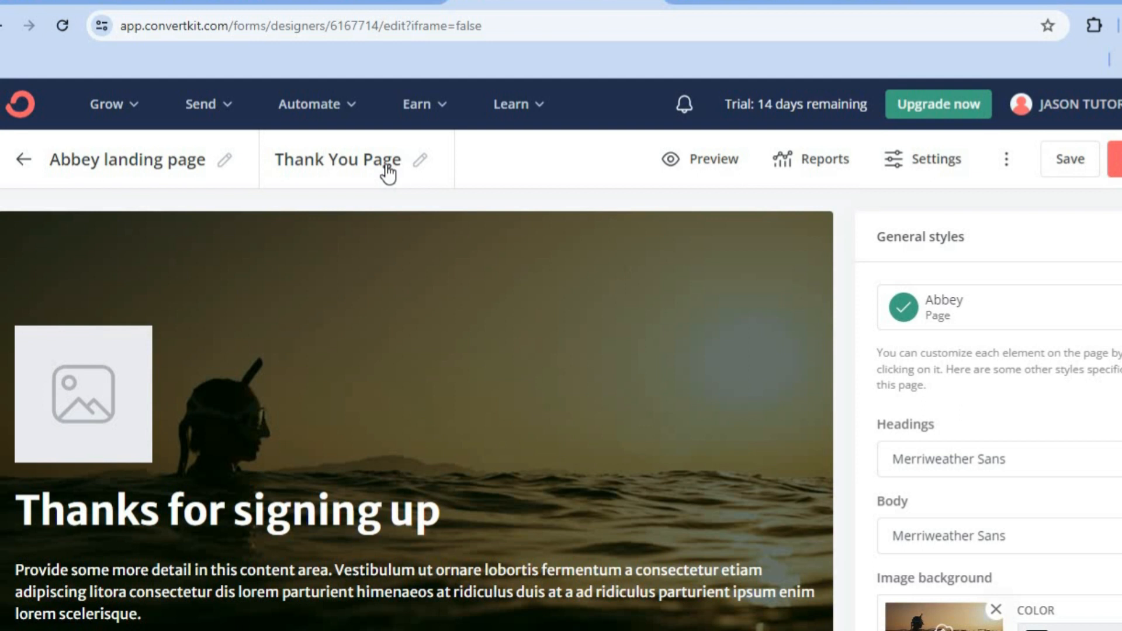
pyautogui.click(419, 159)
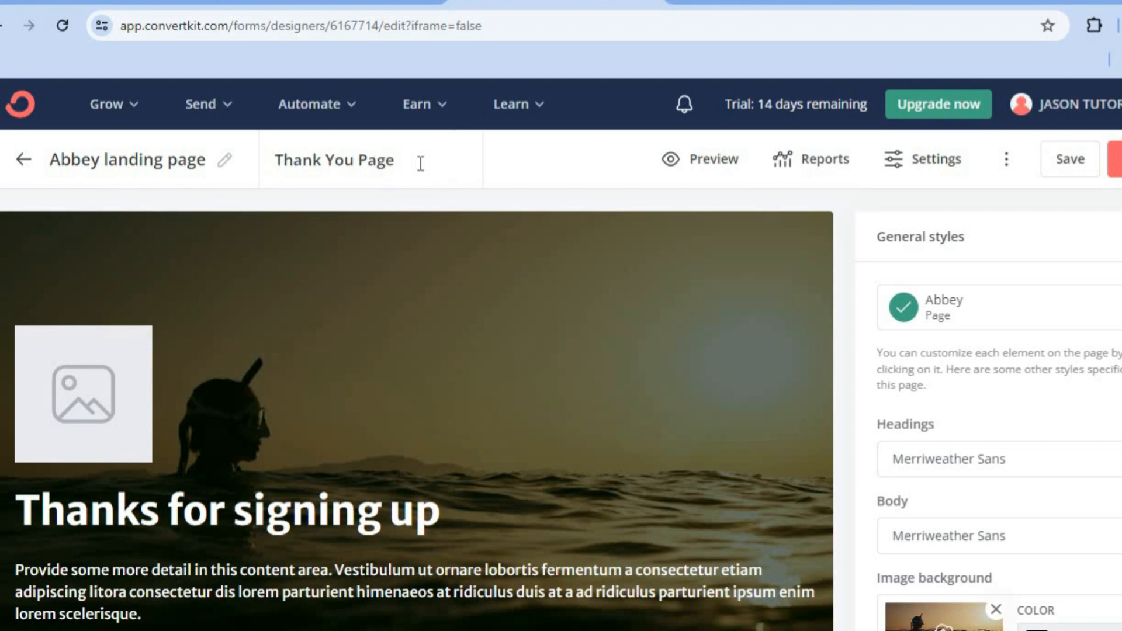
pyautogui.scroll(-4, 561, 350)
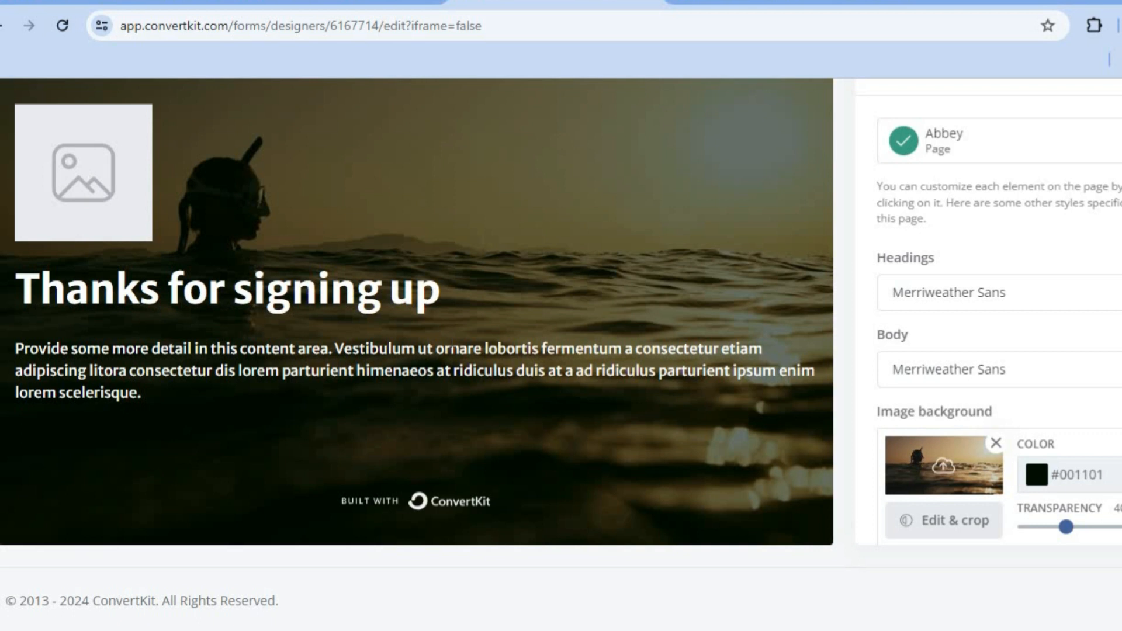
pyautogui.click(540, 386)
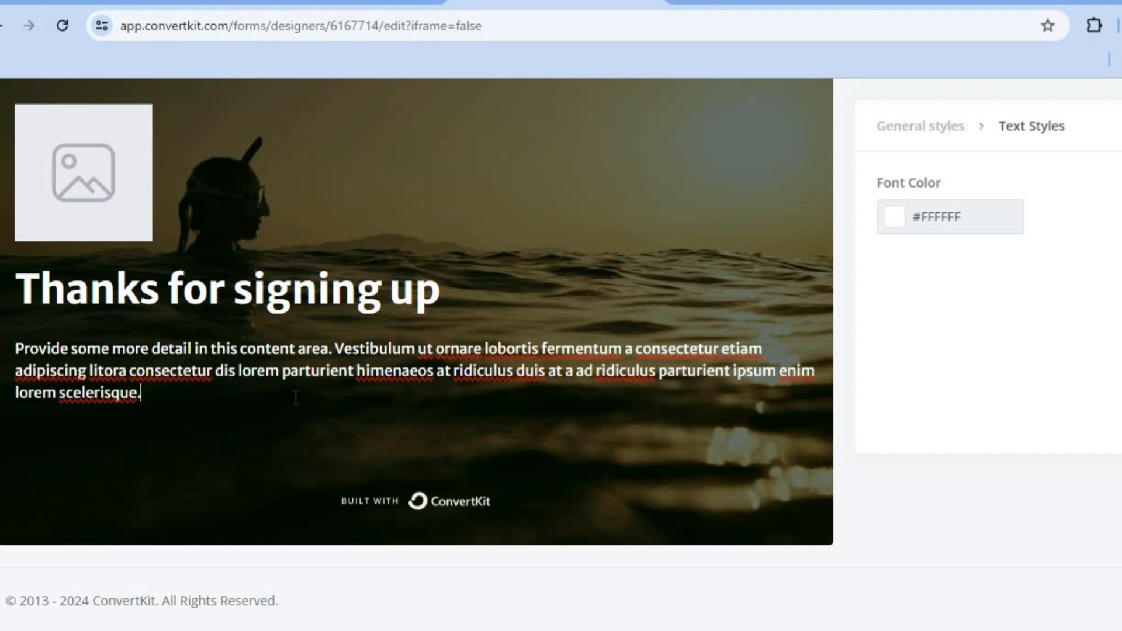
pyautogui.click(323, 292)
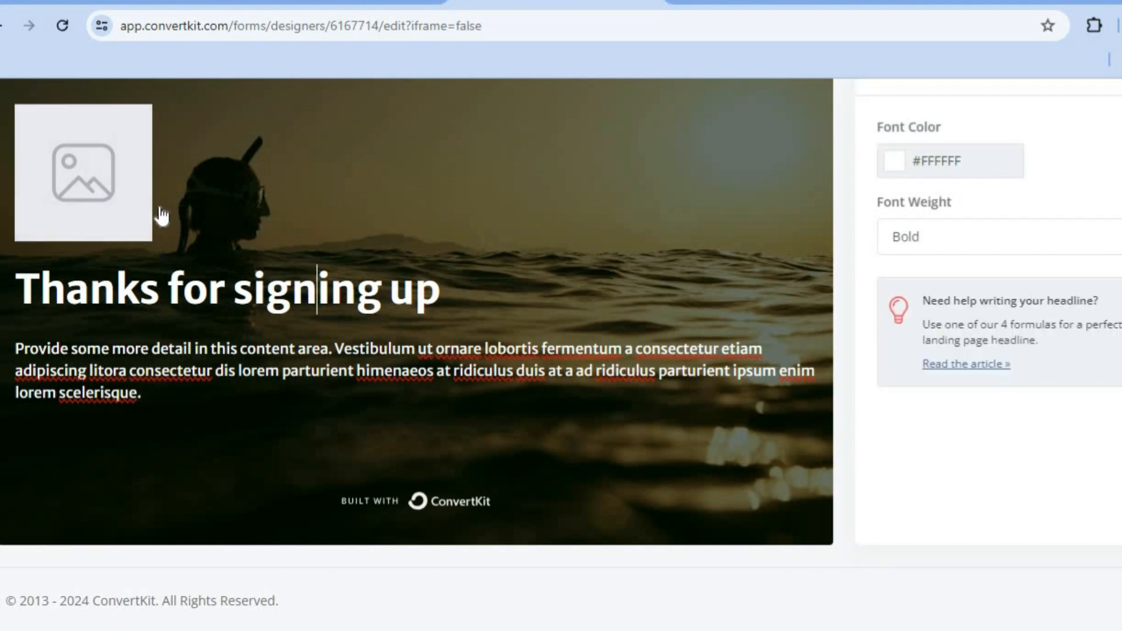
pyautogui.click(136, 218)
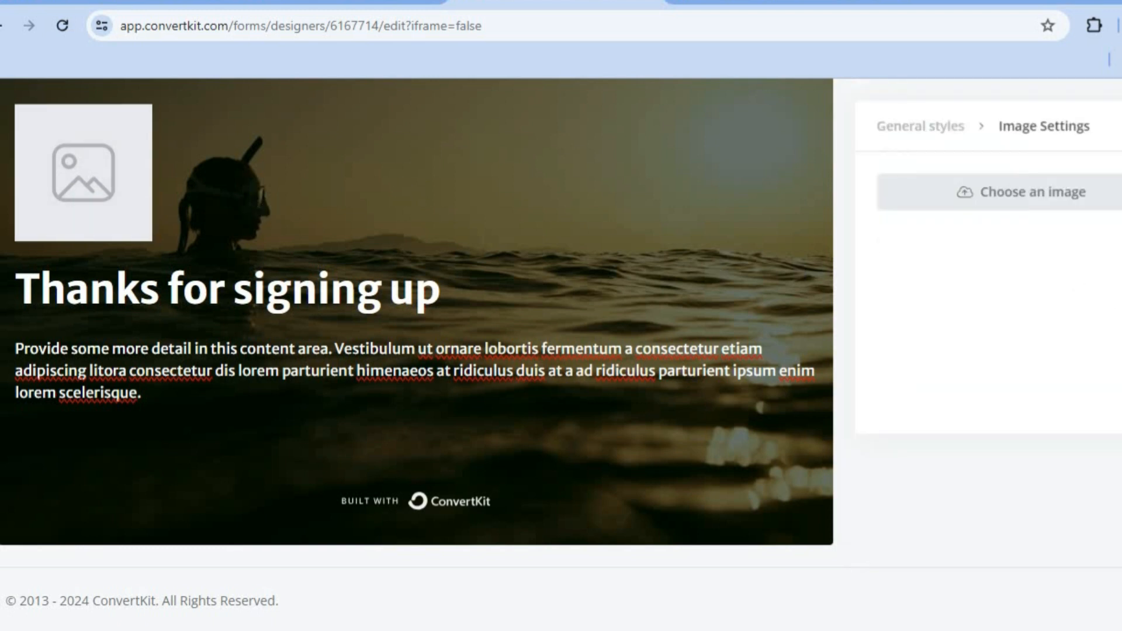
pyautogui.scroll(4, 561, 351)
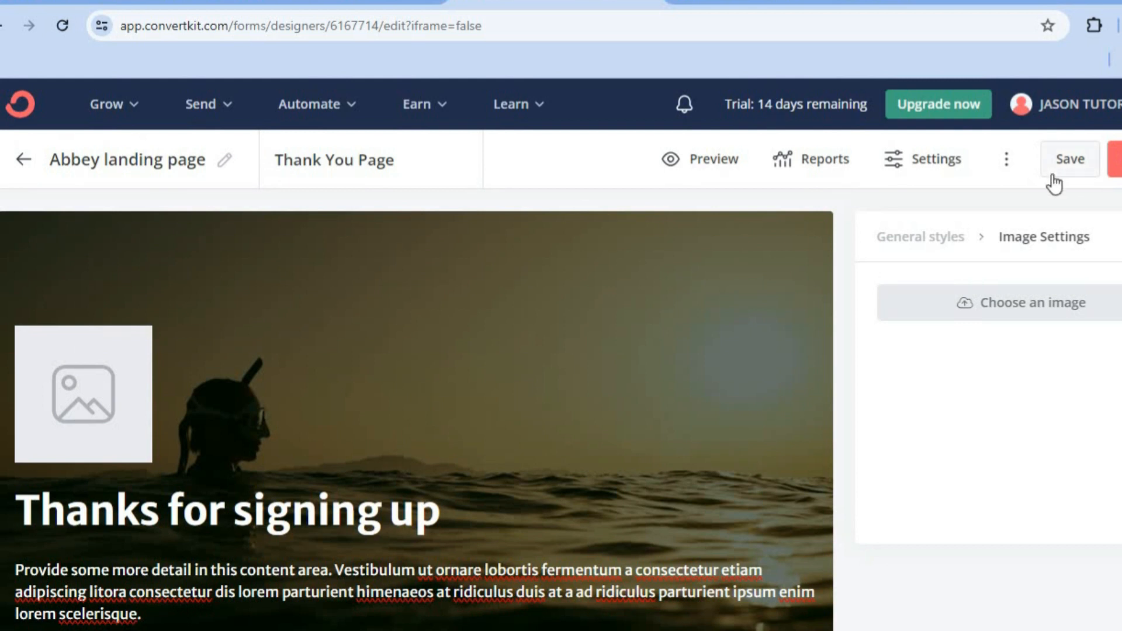
# Step: Preview the Thank You page and return to the editor
pyautogui.click(700, 159)
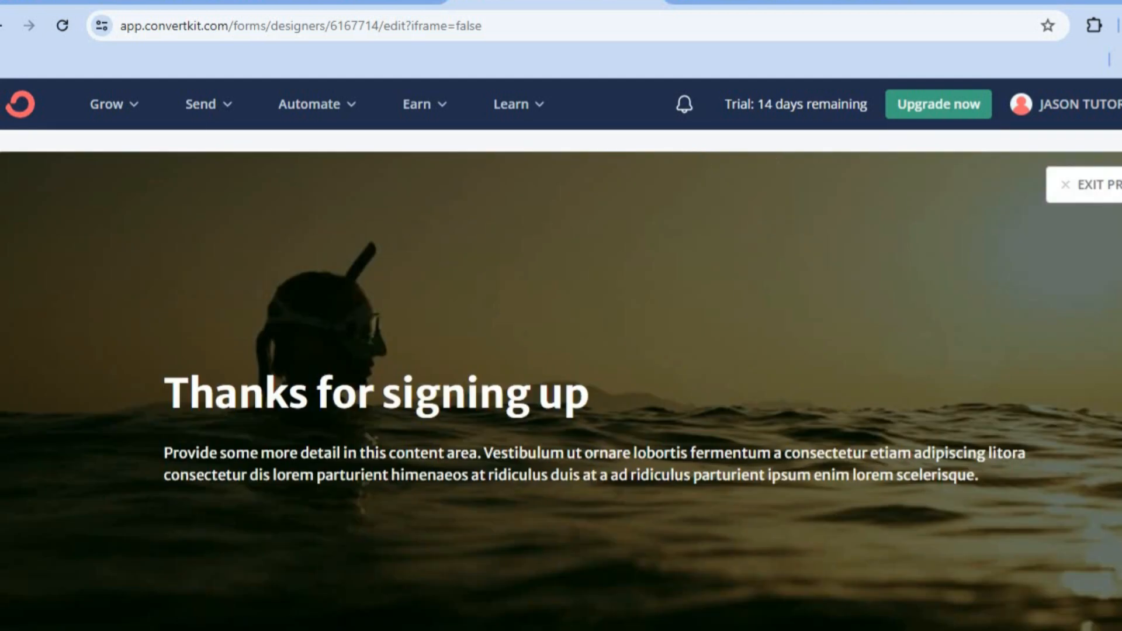
pyautogui.scroll(-3, 561, 351)
pyautogui.scroll(3, 561, 351)
pyautogui.click(1110, 183)
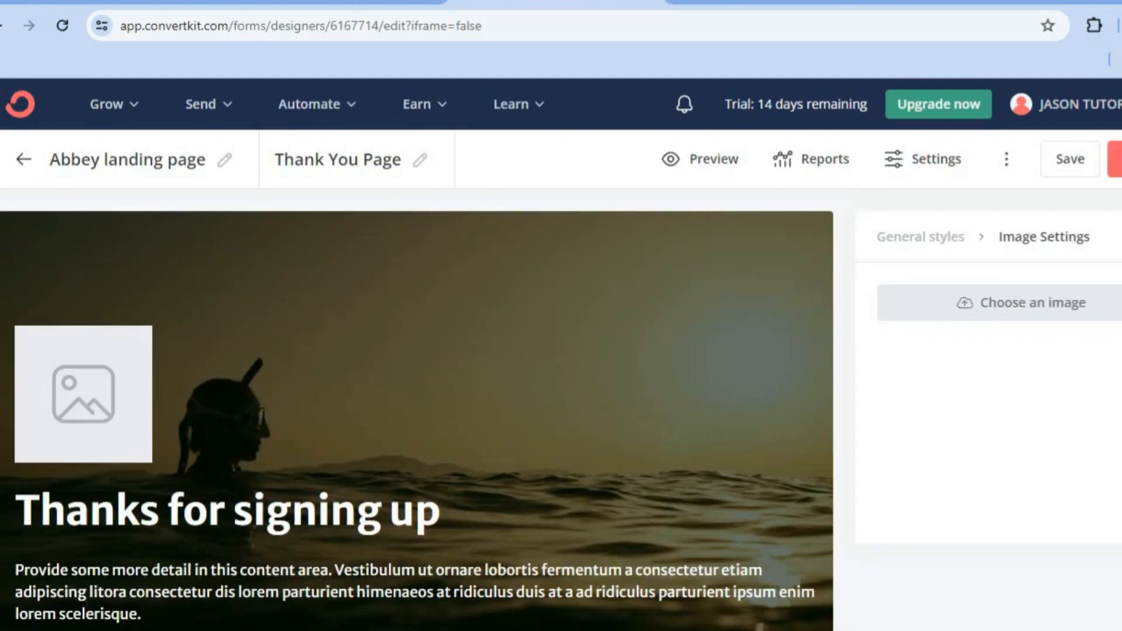
# Step: Switch to the Abbey landing page, preview it with its signup form, and exit the preview
pyautogui.click(126, 163)
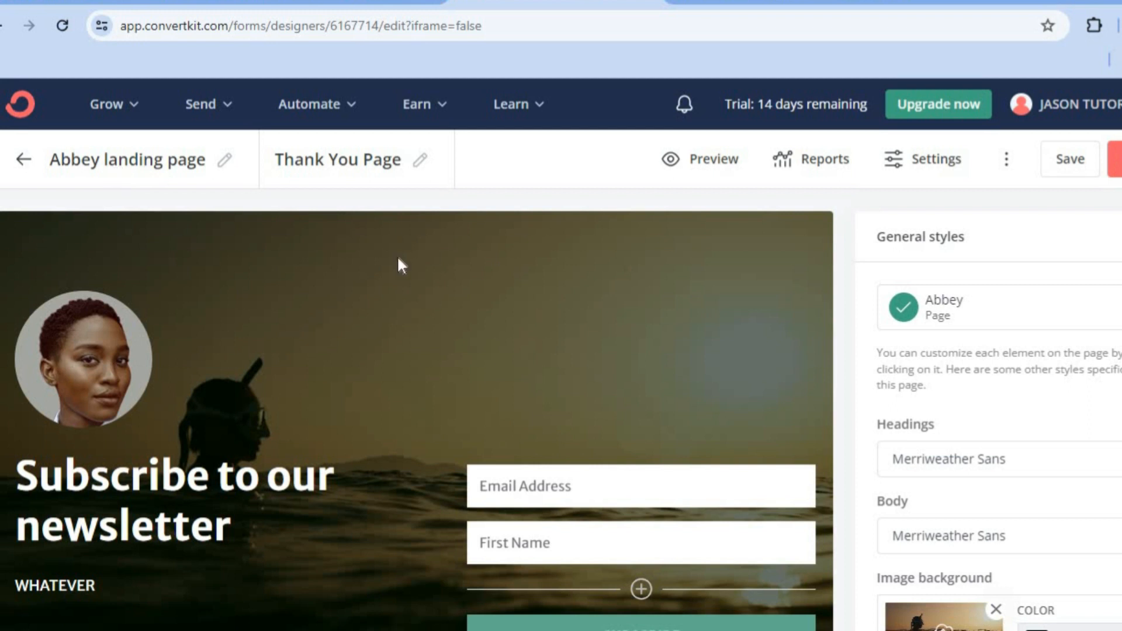
pyautogui.click(724, 159)
pyautogui.scroll(-3, 561, 354)
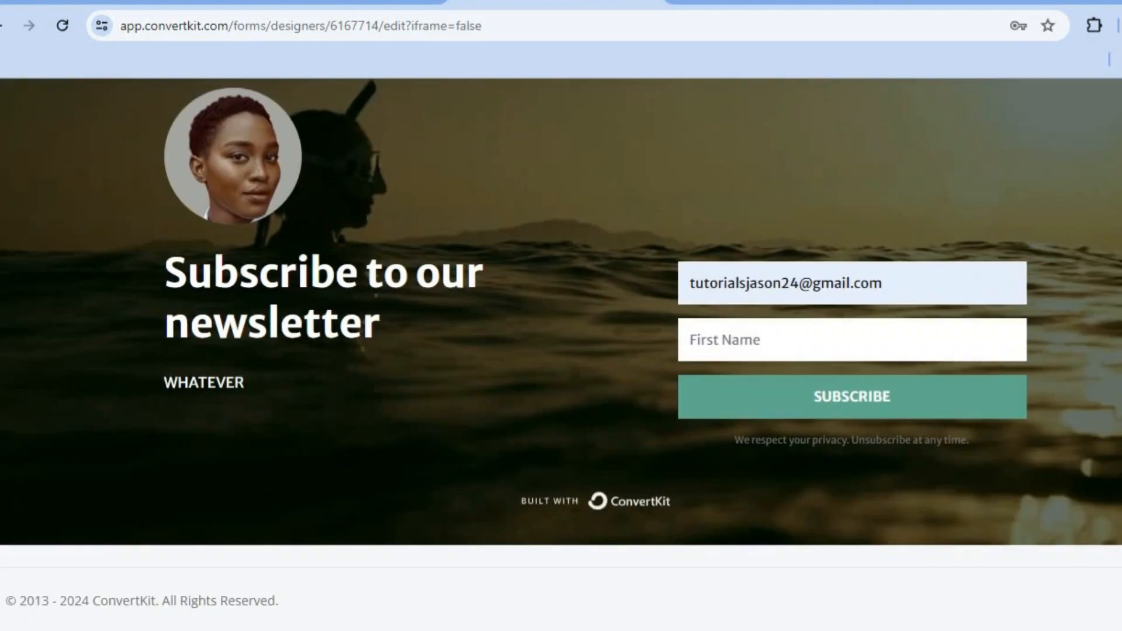
pyautogui.scroll(3, 1119, 175)
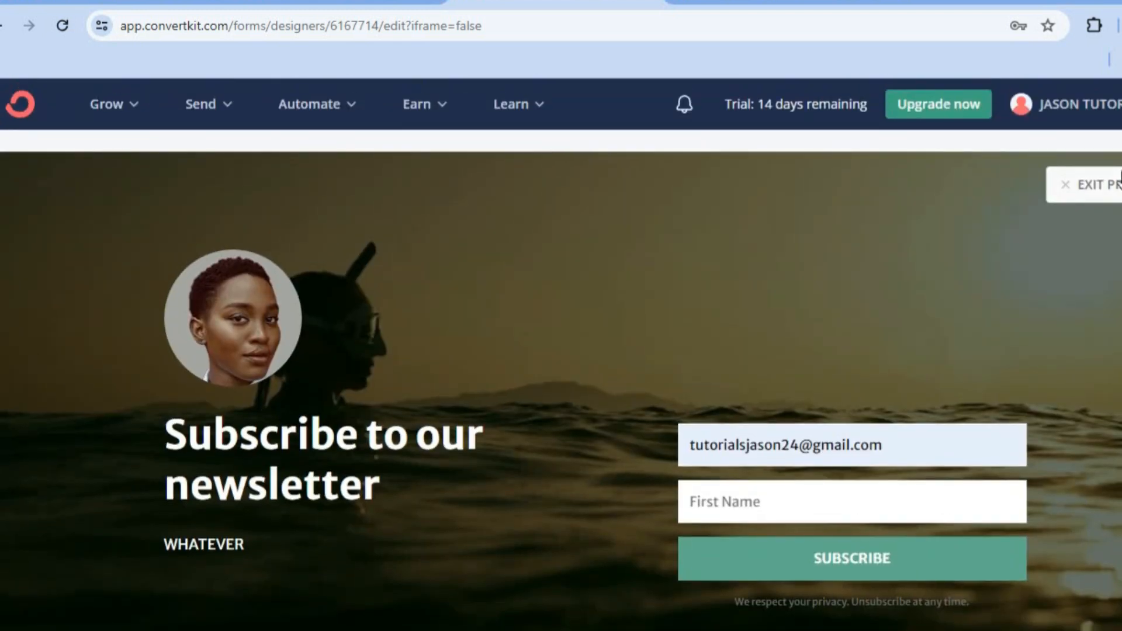
pyautogui.click(1118, 182)
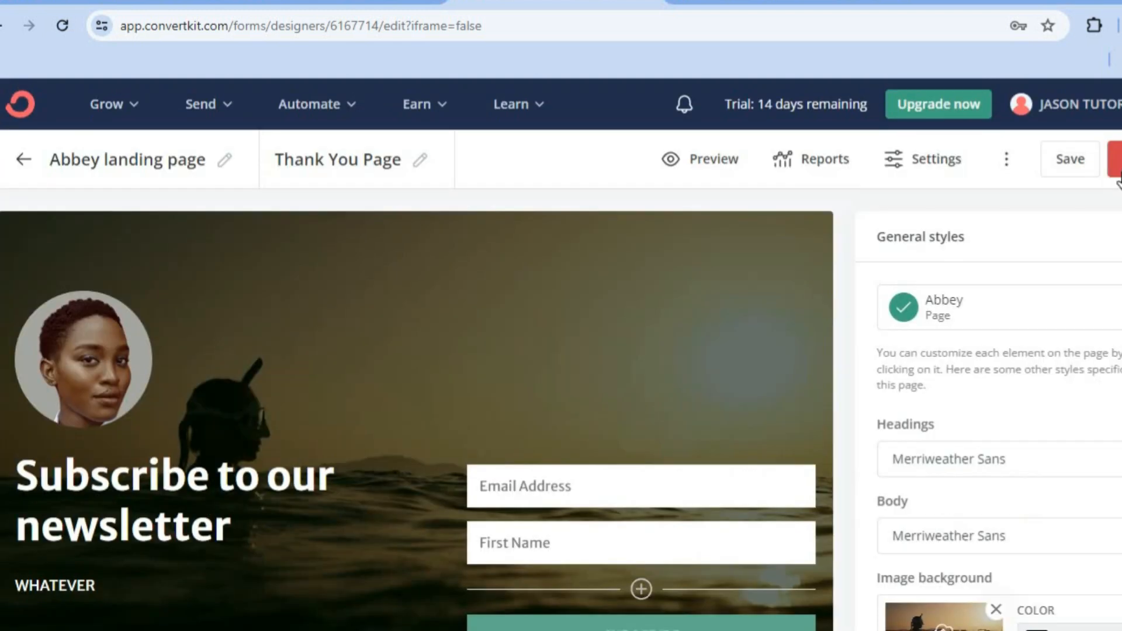
# Step: Save the landing page and show its publishing options for social sharing, the page URL and WordPress embedding
pyautogui.click(1071, 164)
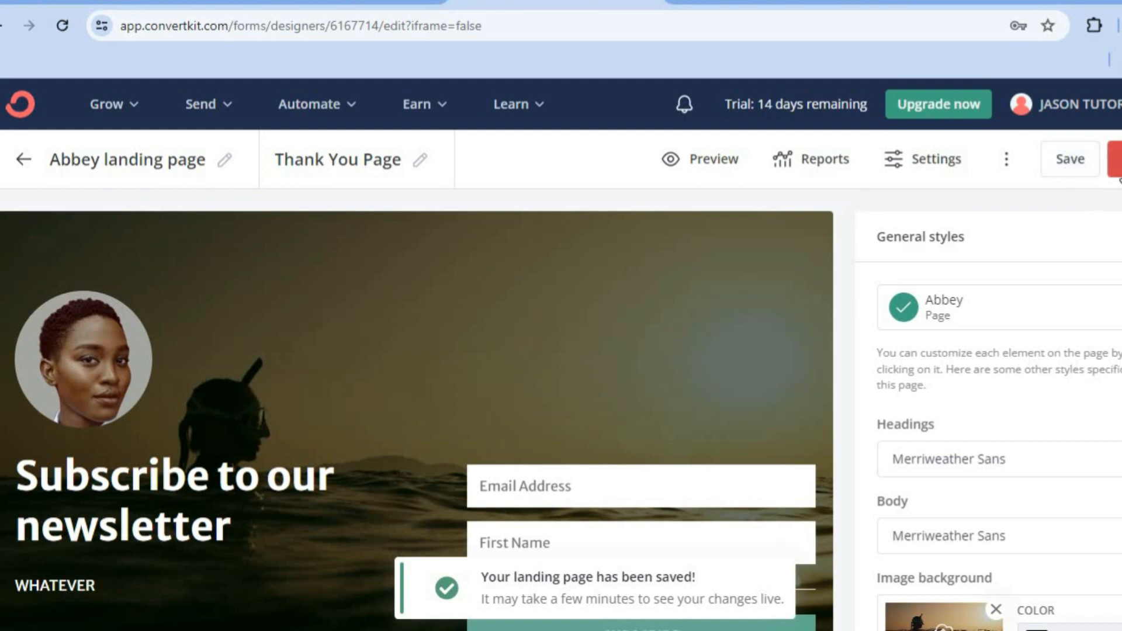
pyautogui.click(1118, 175)
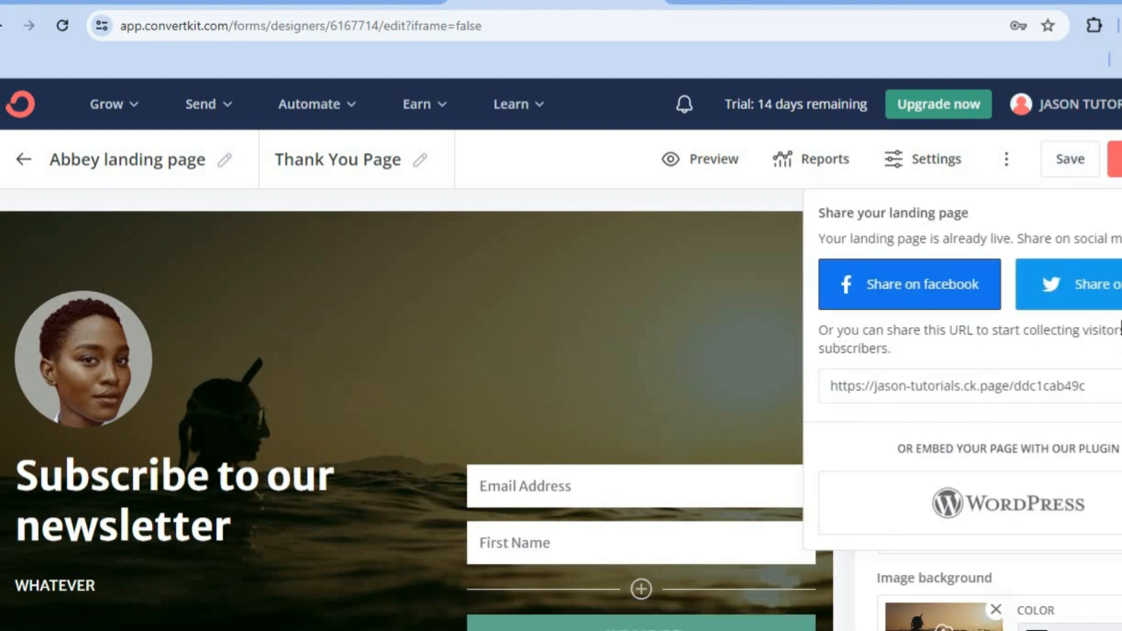
pyautogui.scroll(-1, 561, 350)
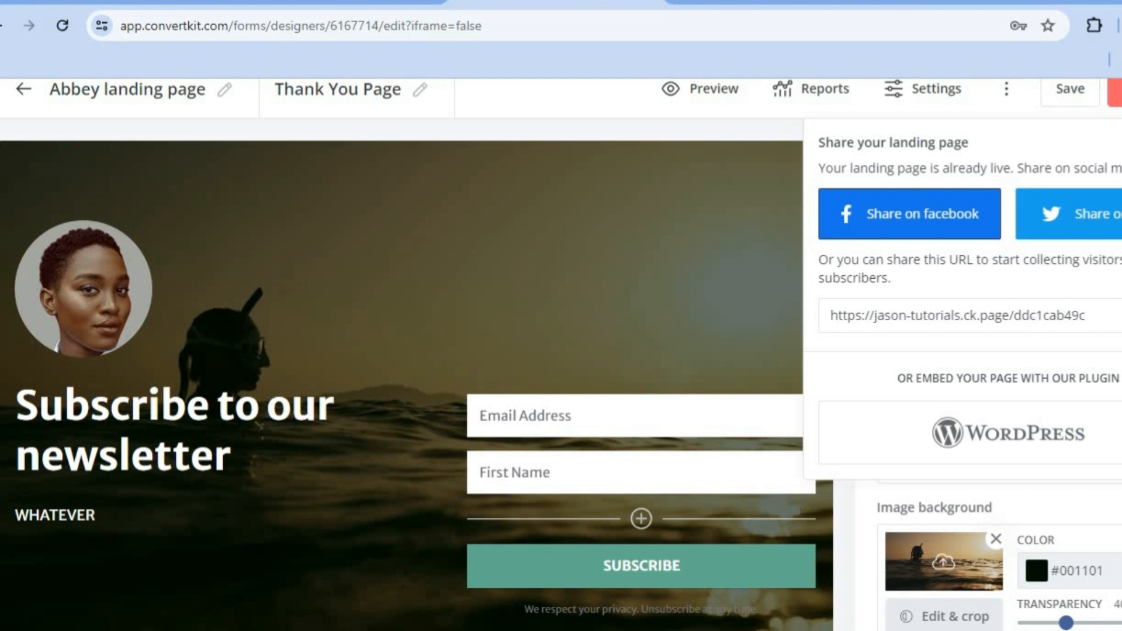
pyautogui.scroll(-1, 1115, 357)
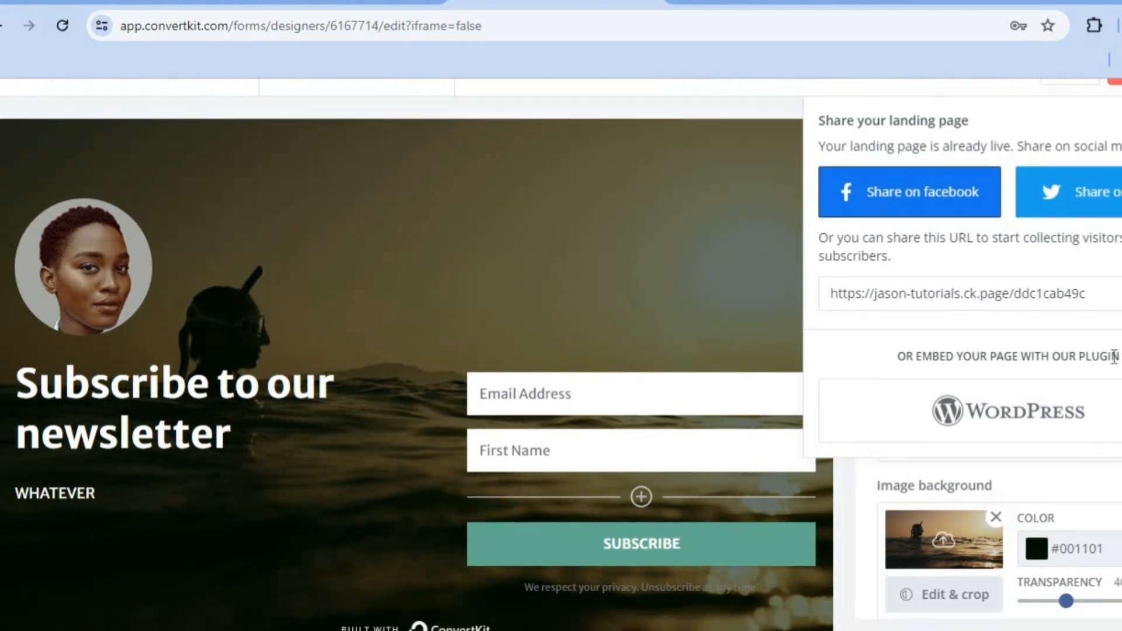
pyautogui.scroll(-1, 1110, 409)
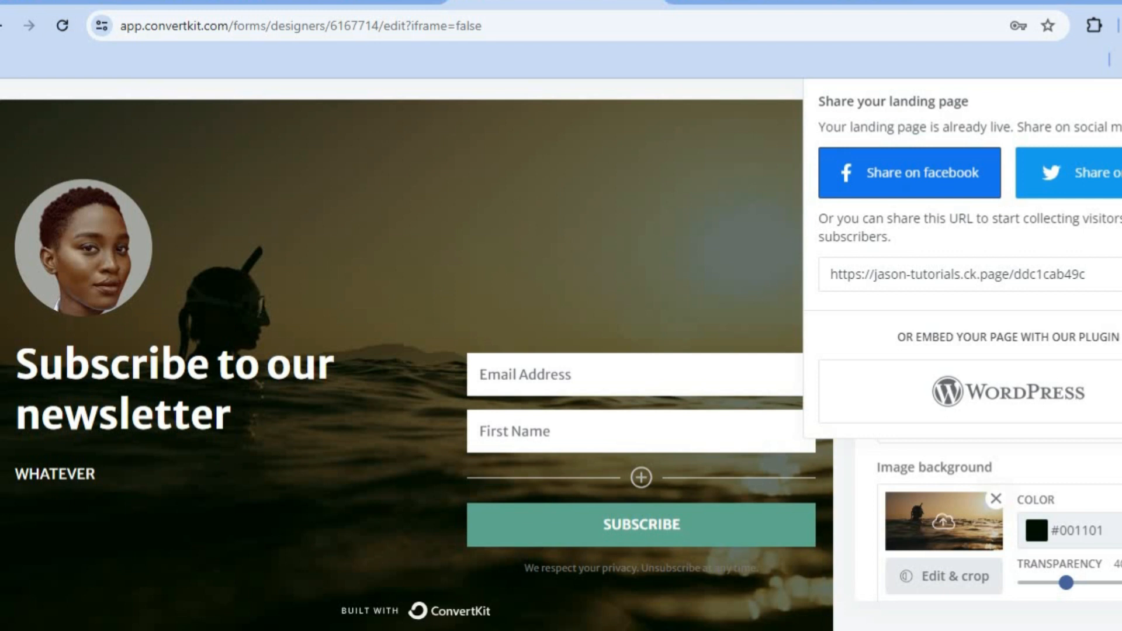
# Step: Copy the landing page's share URL and open the live page in a new browser tab
pyautogui.click(958, 274)
pyautogui.hotkey('ctrl', 'c')
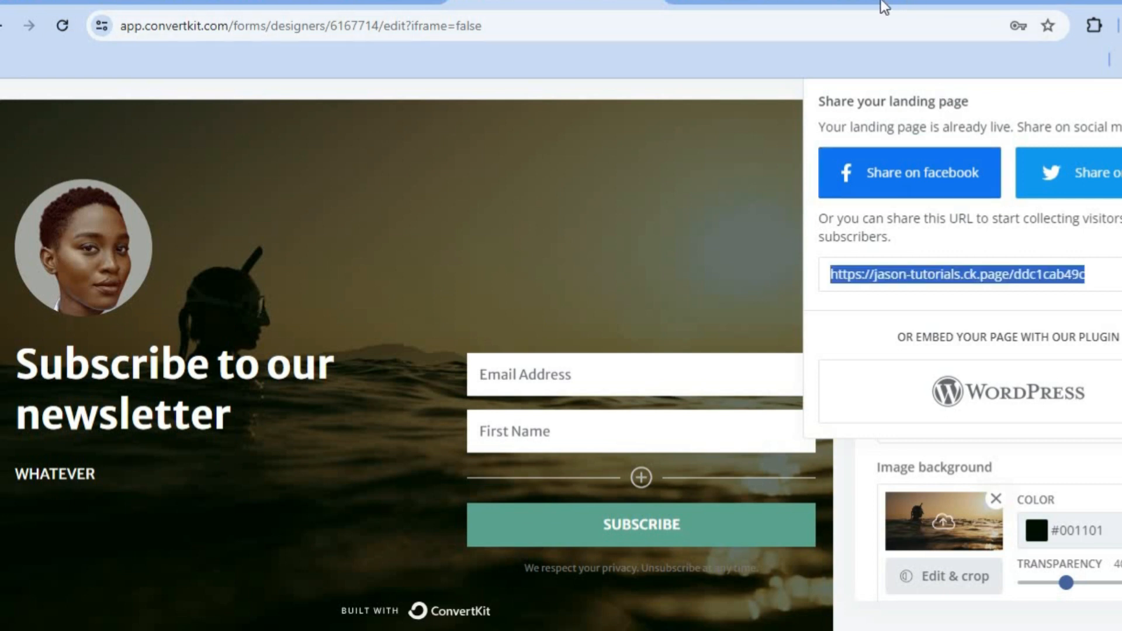
pyautogui.click(884, 7)
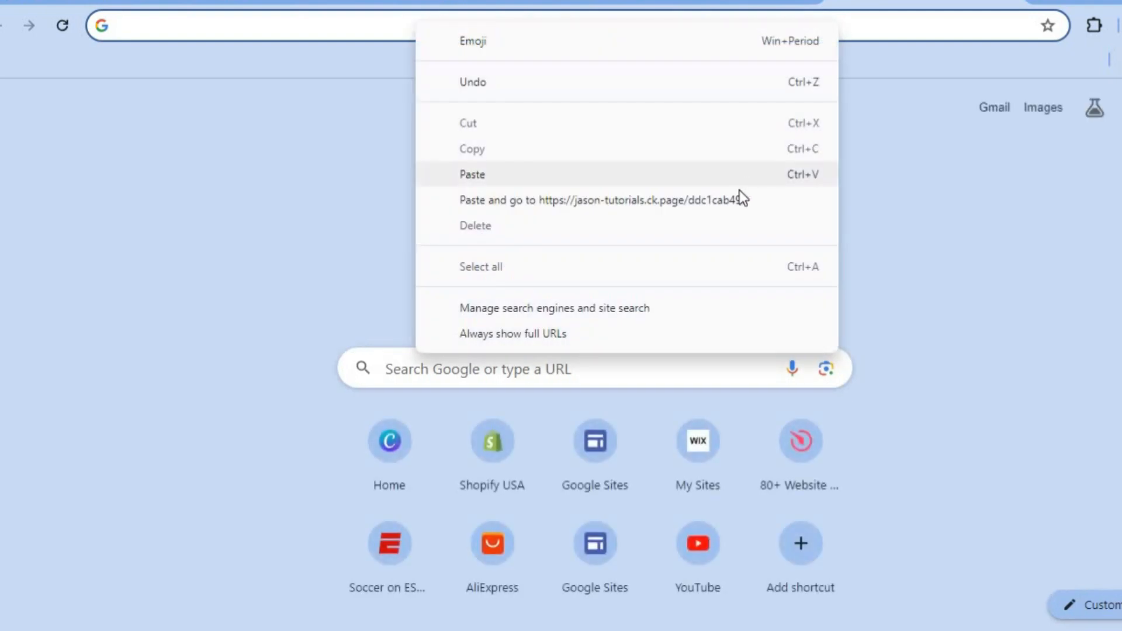
pyautogui.click(734, 199)
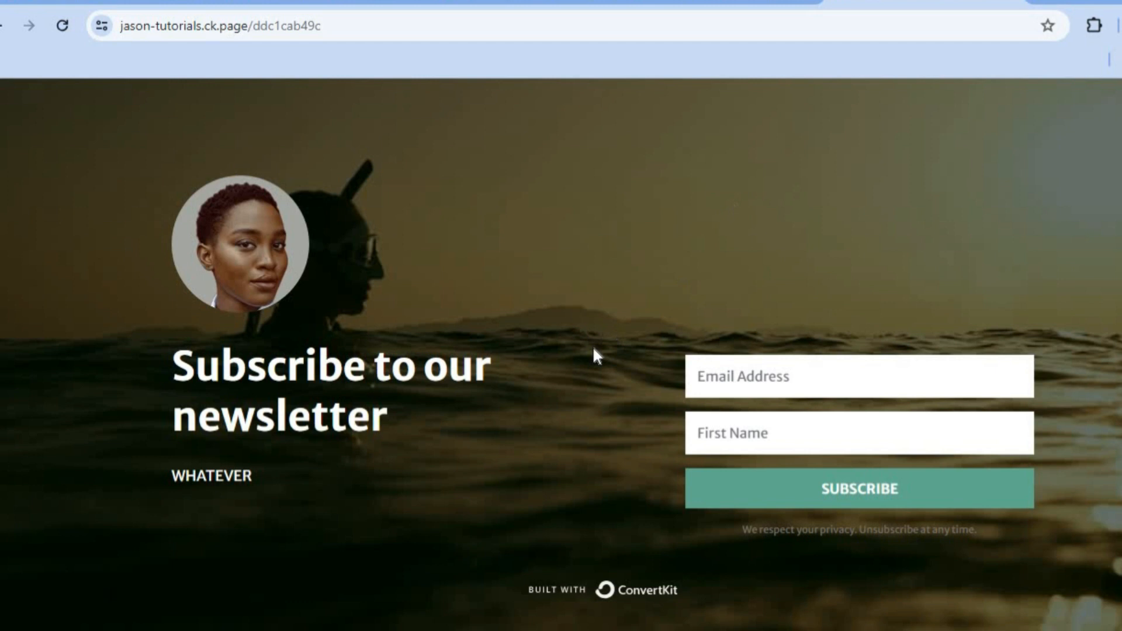
pyautogui.click(751, 374)
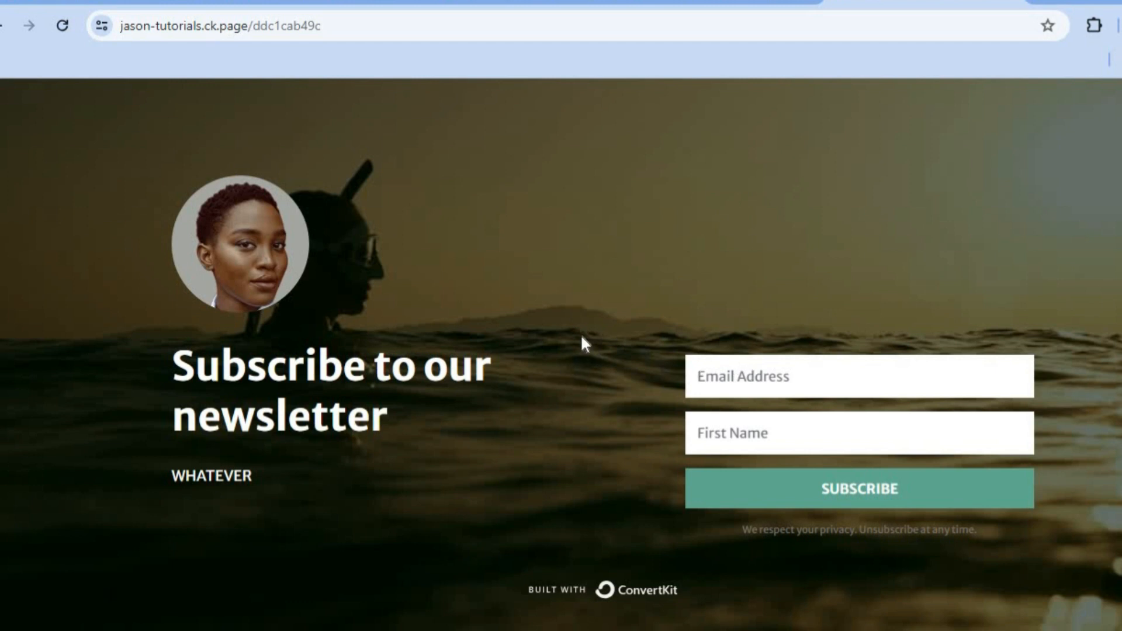